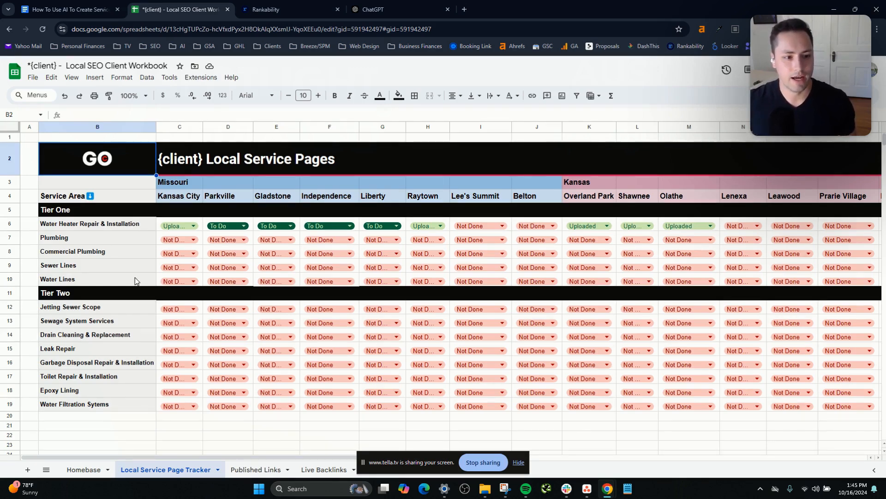
# Examine the status options of the Water Heater Repair & Installation page for Overland Park in the service page tracker.
pyautogui.click(94, 224)
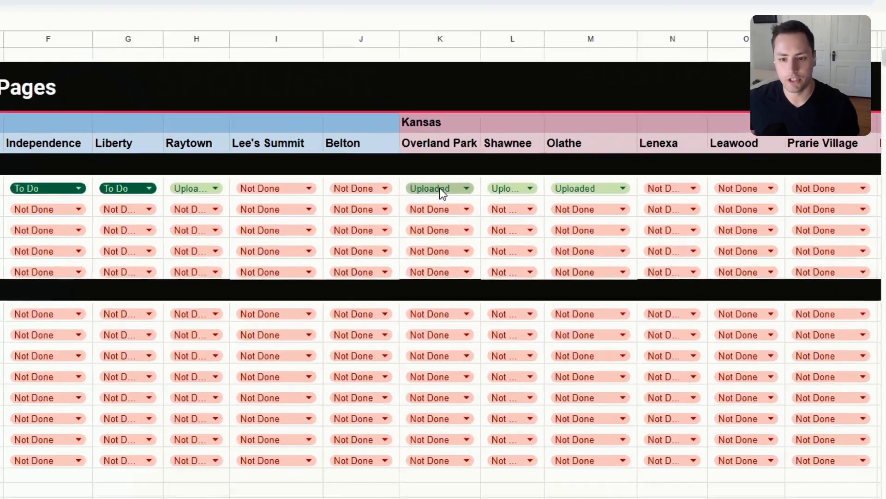
pyautogui.click(540, 220)
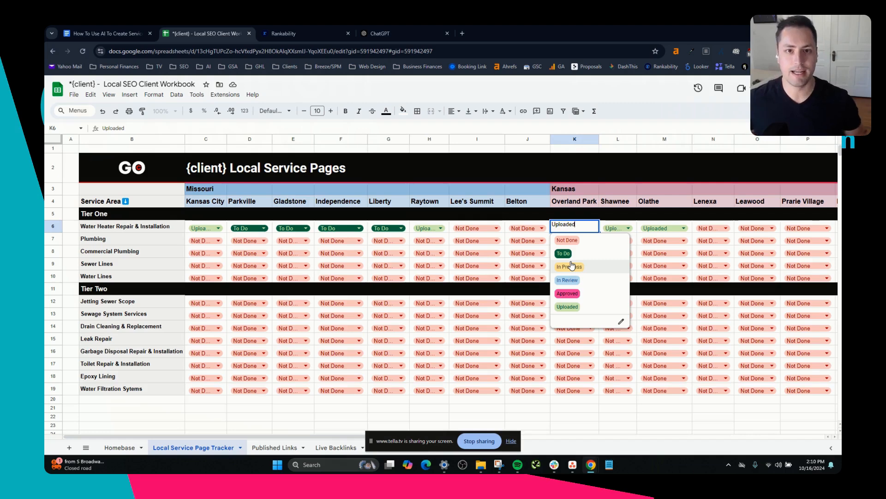
pyautogui.click(577, 219)
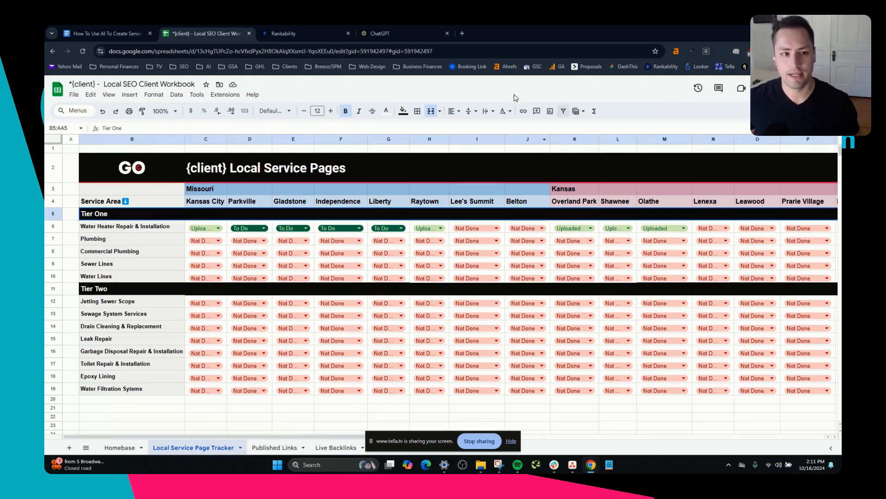
# Switch to Rankability and enter "overland park water heater repair" as the keyword for a single content optimizer.
pyautogui.click(321, 32)
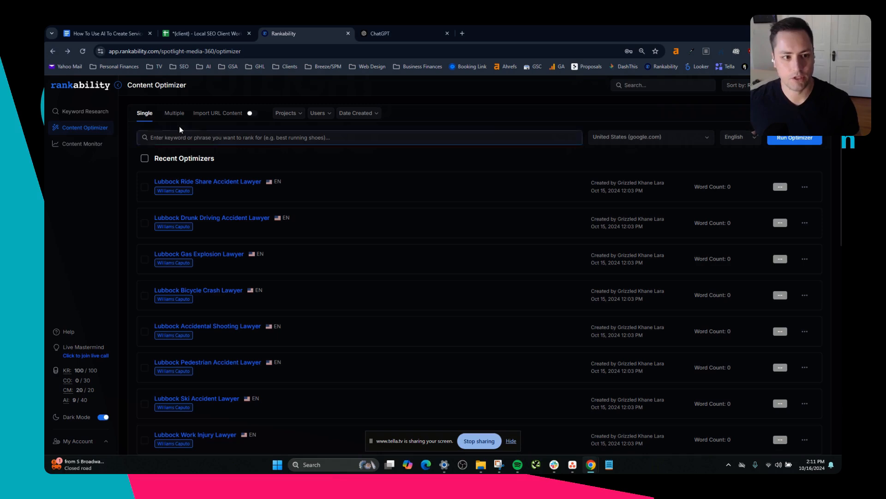
pyautogui.click(199, 137)
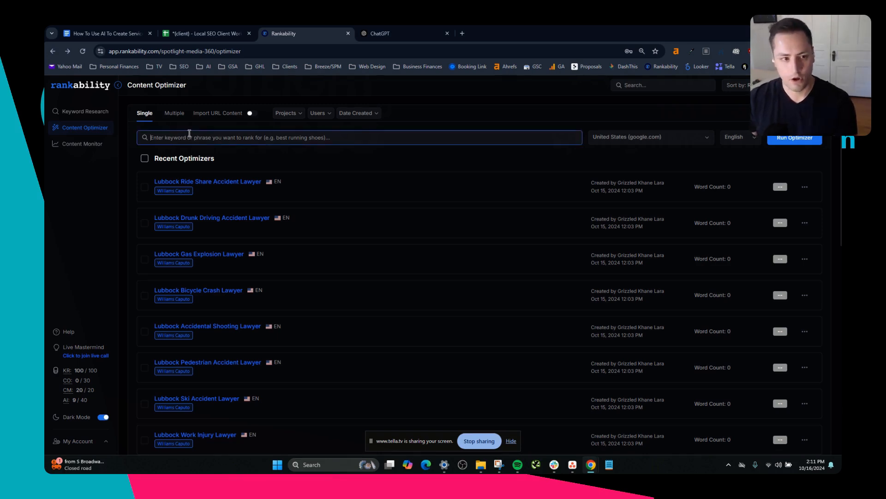
pyautogui.write('overland park wate')
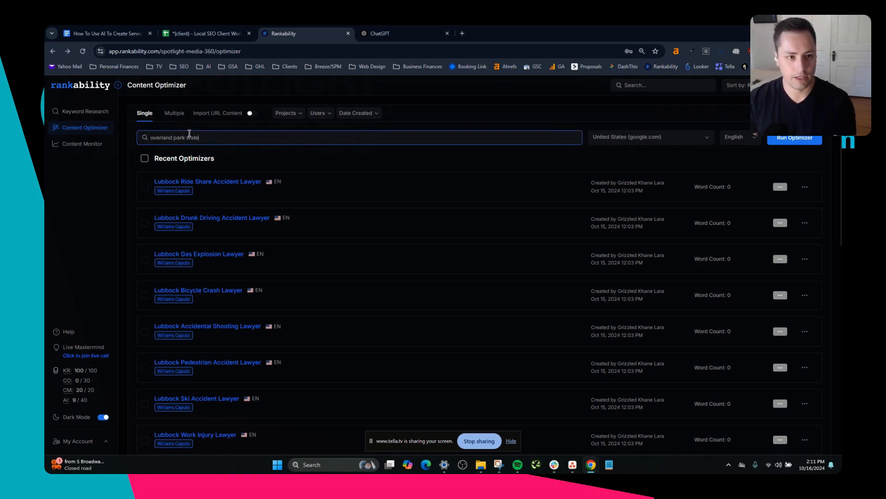
pyautogui.write('r heater repair')
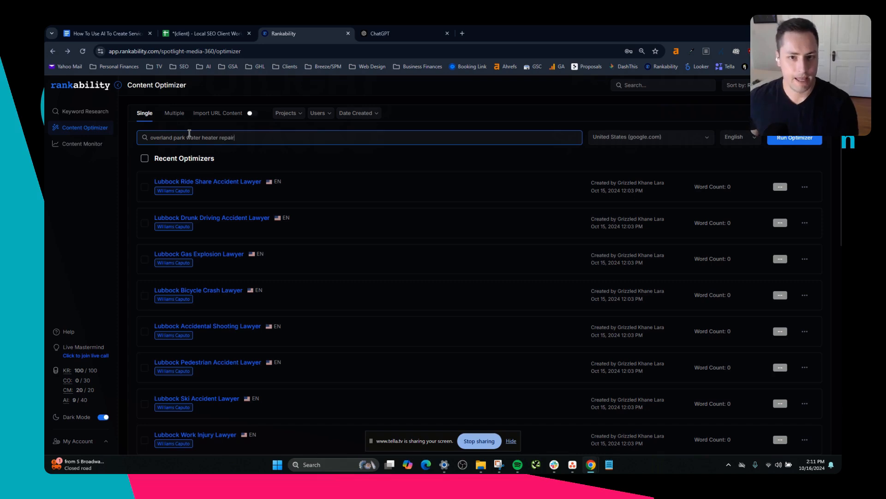
# Open Ahrefs Keywords Explorer in a new tab and look up the keyword "water heater repair".
pyautogui.hotkey('ctrl', 't')
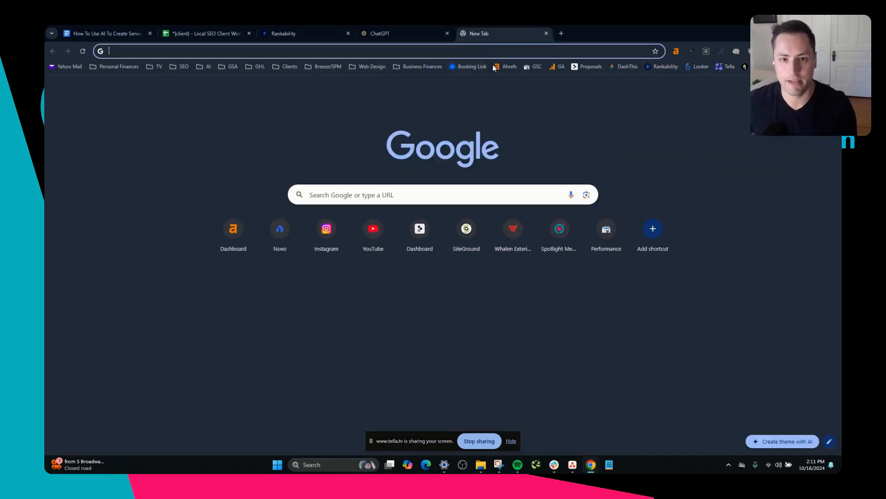
pyautogui.click(506, 66)
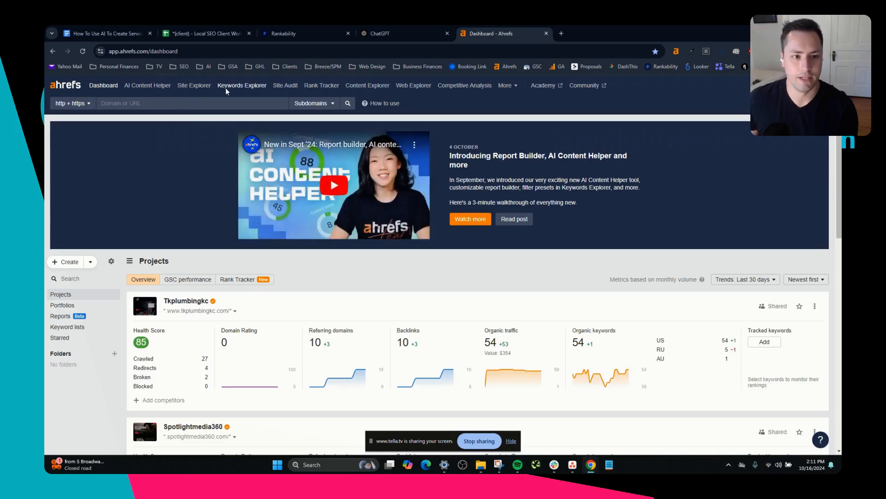
pyautogui.click(228, 86)
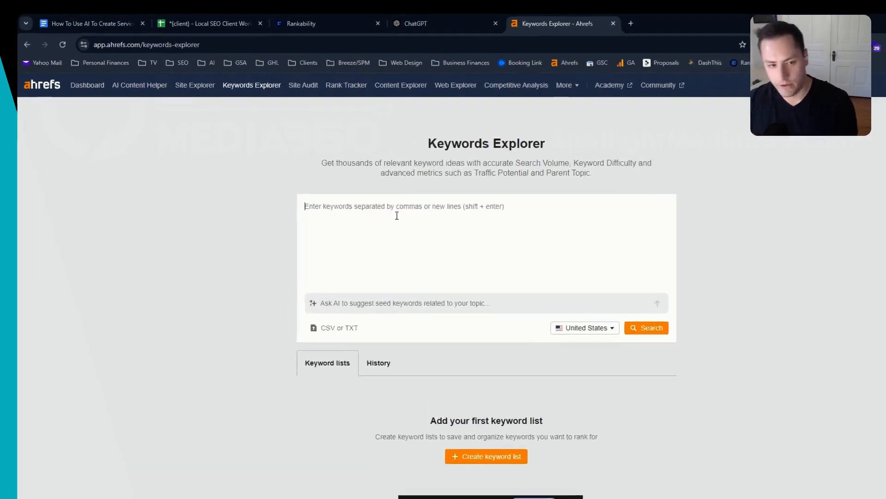
pyautogui.write('water rep')
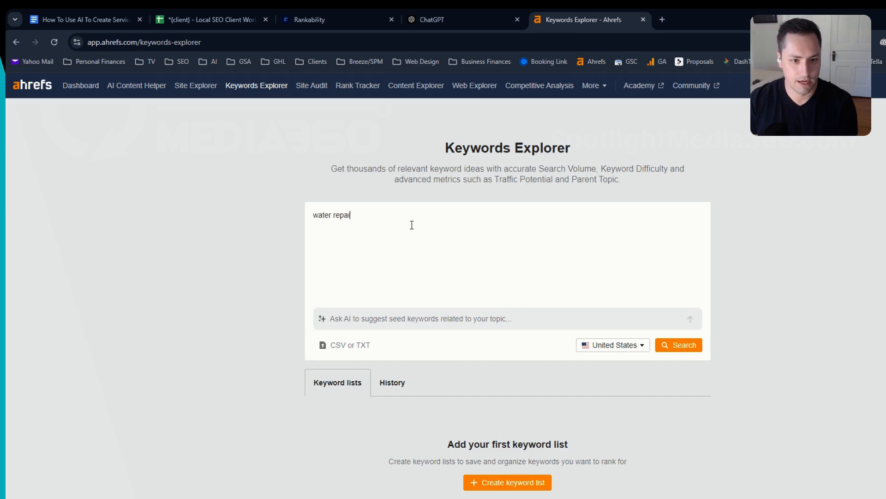
pyautogui.write('ai')
pyautogui.press('BackSpace')
pyautogui.press('BackSpace')
pyautogui.press('BackSpace')
pyautogui.press('BackSpace')
pyautogui.press('BackSpace')
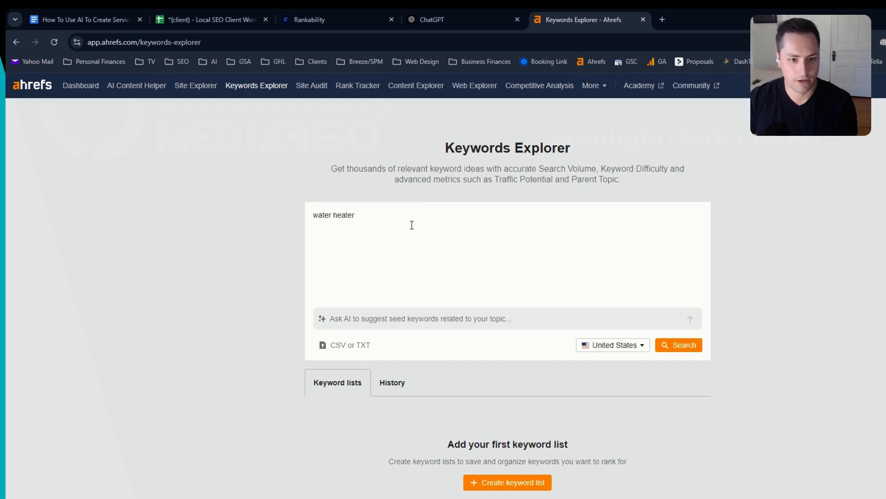
pyautogui.write('heater repair')
pyautogui.press('Return')
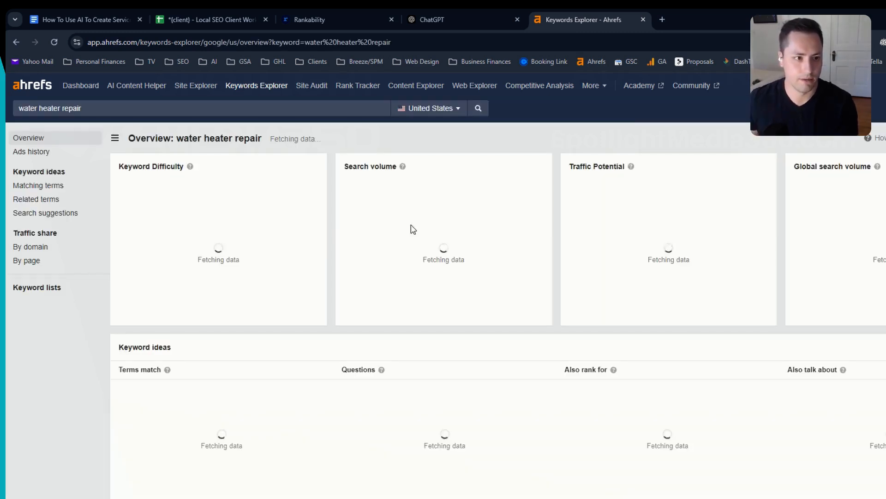
# Add "water heater replacement" and "water heater service" to the keyword search and compare the keywords' search volume and difficulty.
pyautogui.click(157, 102)
pyautogui.write(', water hea')
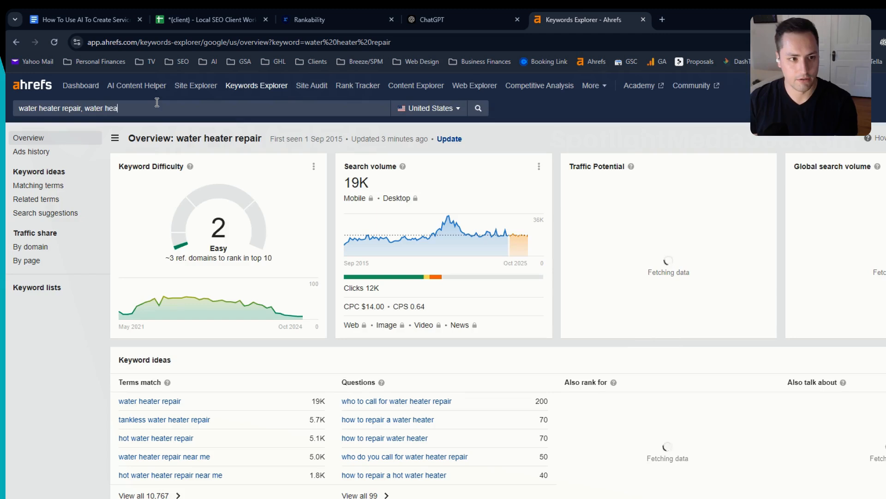
pyautogui.write('ter replacement')
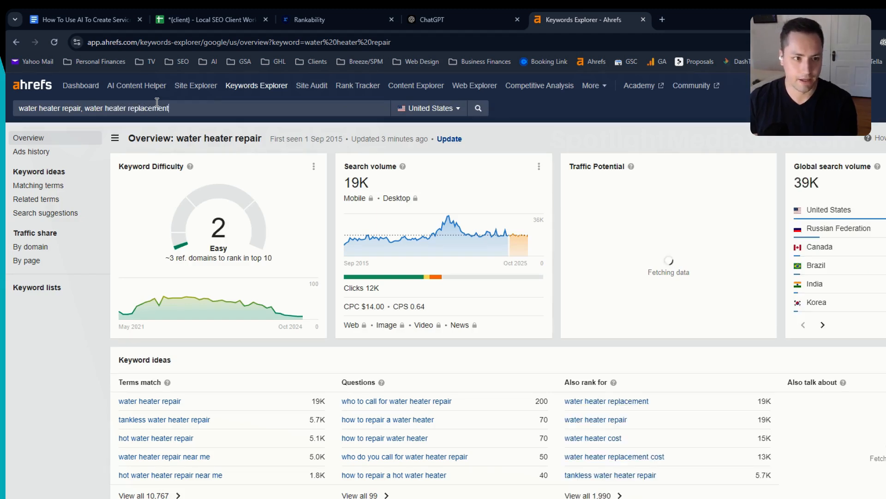
pyautogui.write(', water heater')
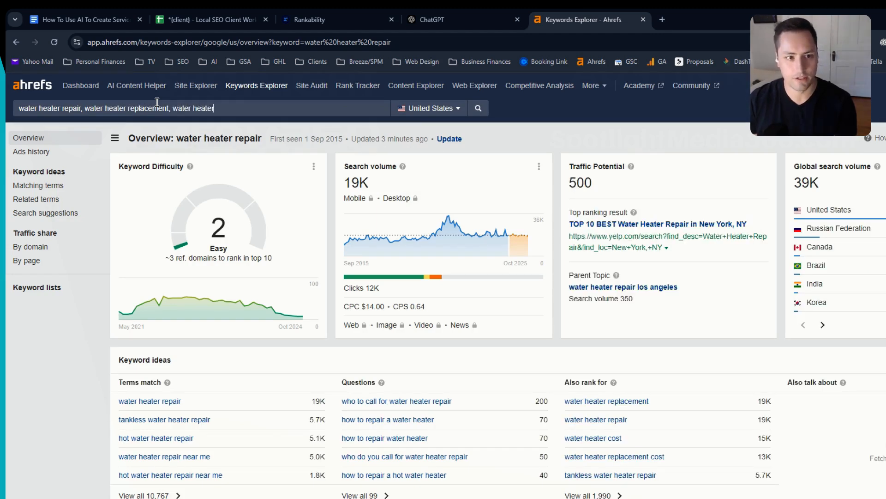
pyautogui.write(' service')
pyautogui.press('Return')
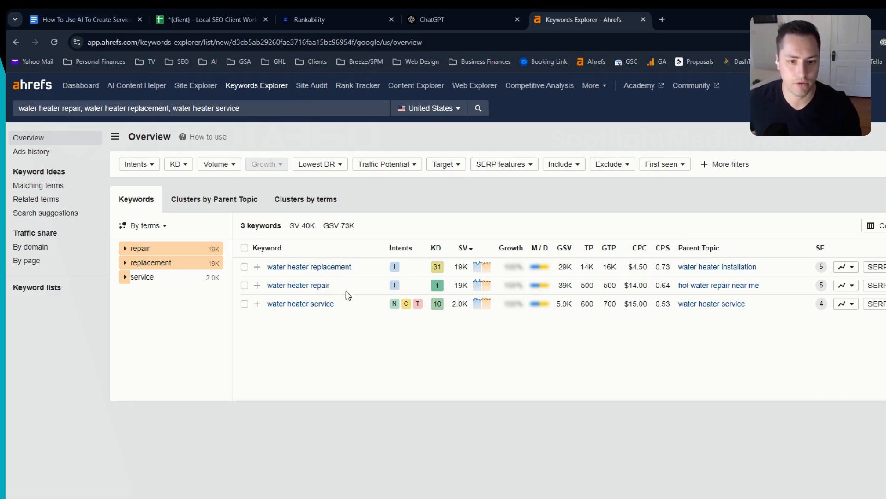
pyautogui.doubleClick(460, 285)
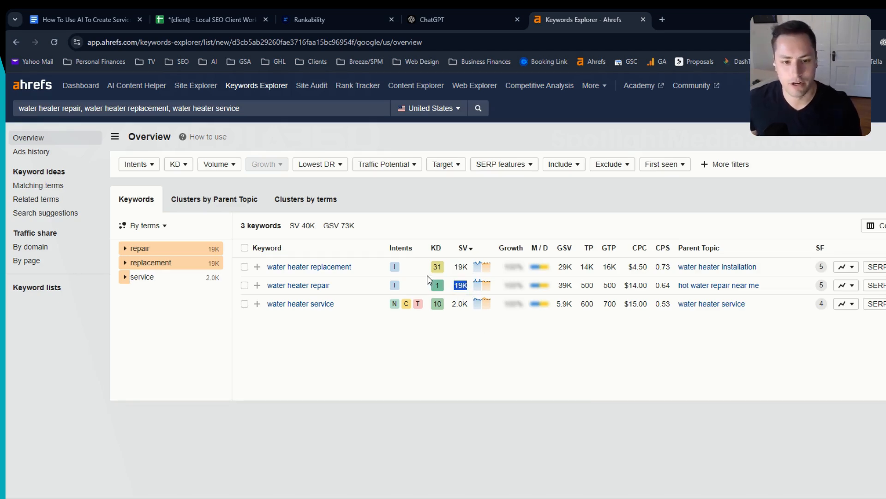
pyautogui.doubleClick(437, 285)
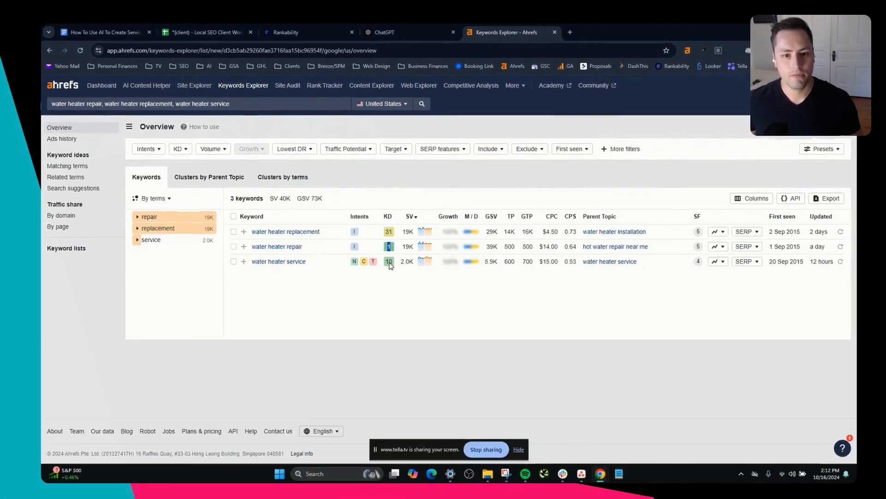
# Return to Rankability, open the Water Heater Repair Overland Park optimizer and review its list of suggested keywords.
pyautogui.click(461, 19)
pyautogui.click(300, 33)
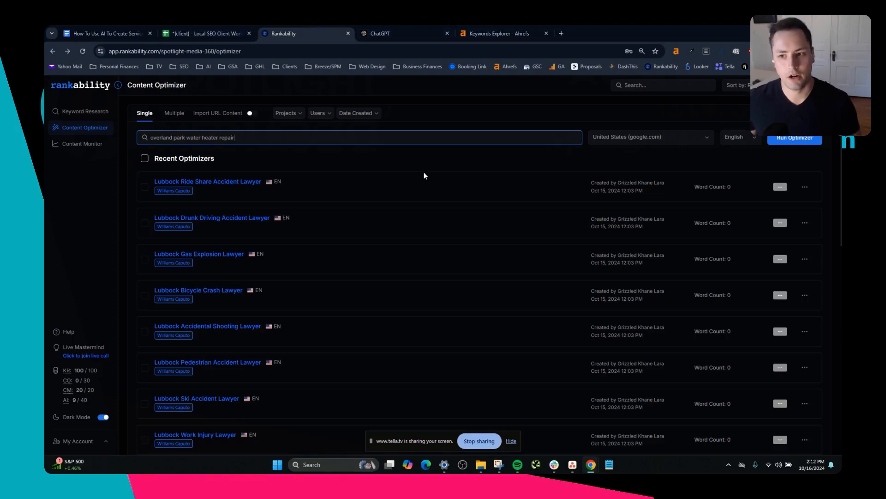
pyautogui.scroll(-10, 168, 259)
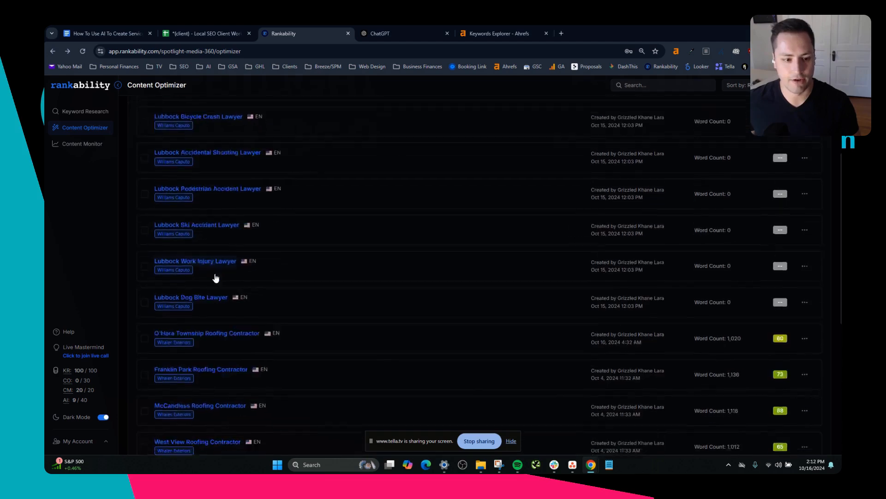
pyautogui.click(200, 404)
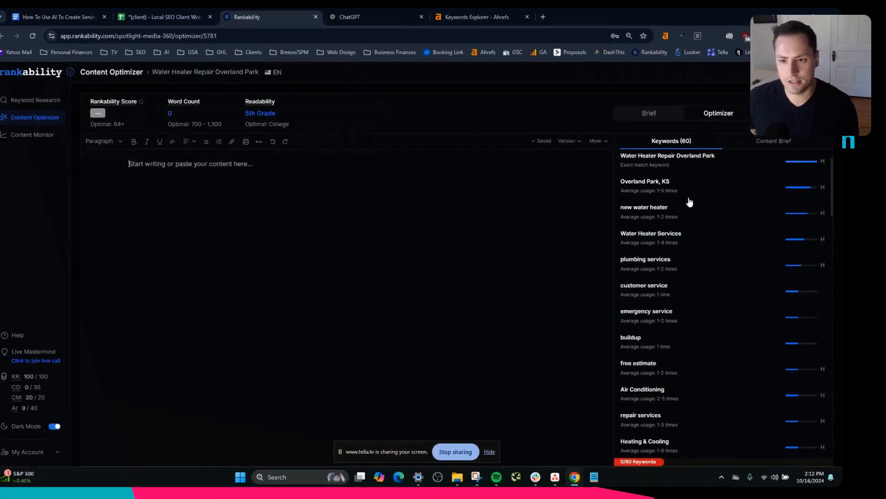
pyautogui.scroll(-20, 683, 214)
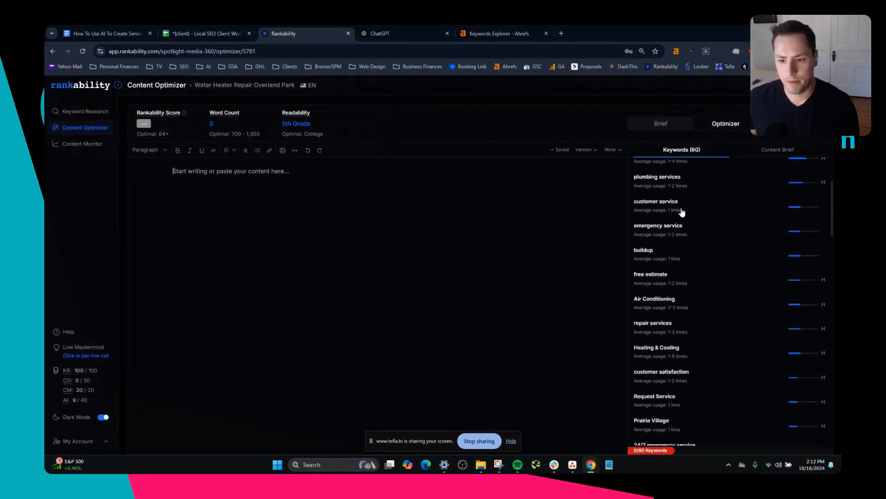
pyautogui.scroll(-6, 676, 220)
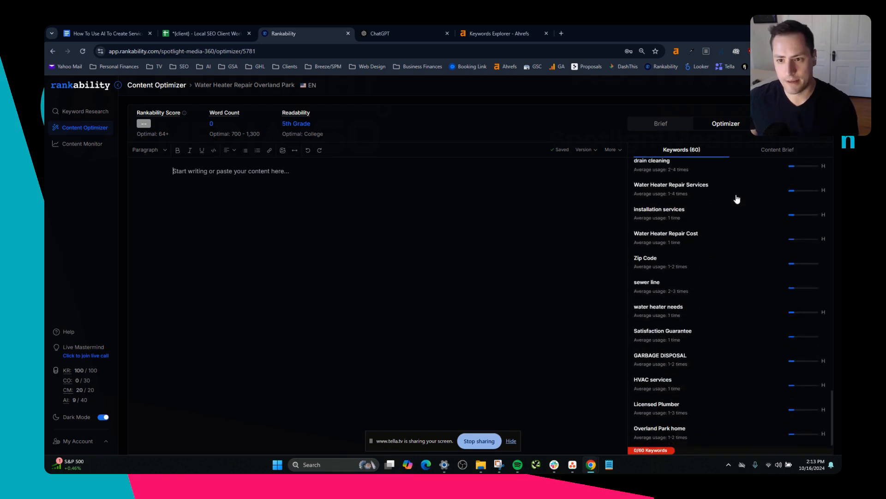
# Review the optimizer's competitor table with word counts, Rankability scores and domain scores.
pyautogui.click(780, 128)
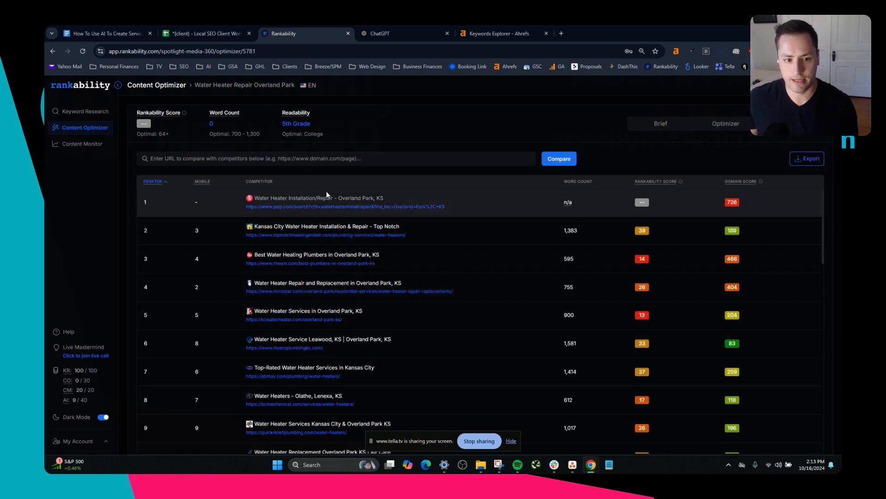
pyautogui.scroll(-6, 335, 222)
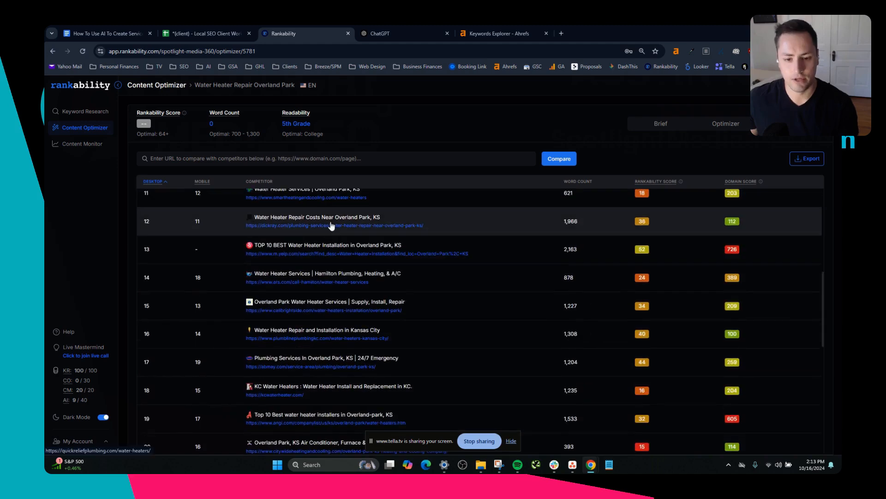
pyautogui.scroll(6, 331, 226)
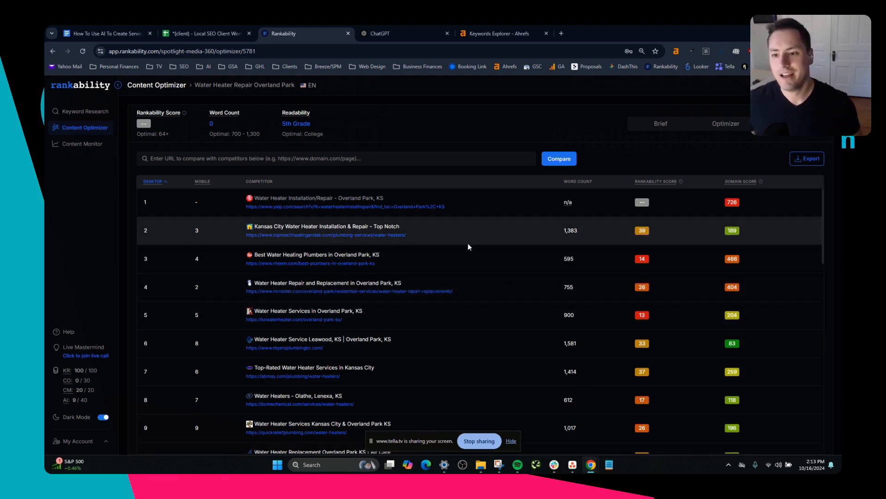
# Review the content brief's overview, meta description and page title fields, and return to the optimizer's keyword list.
pyautogui.click(718, 123)
pyautogui.click(661, 123)
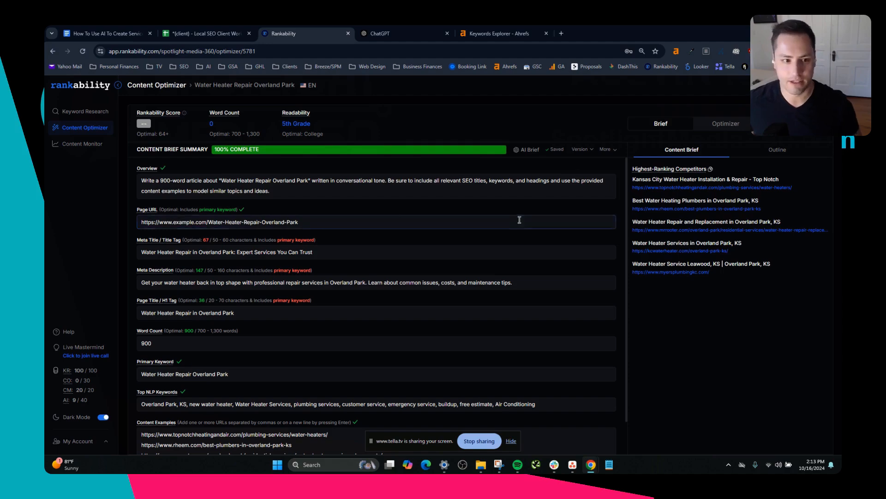
pyautogui.click(262, 189)
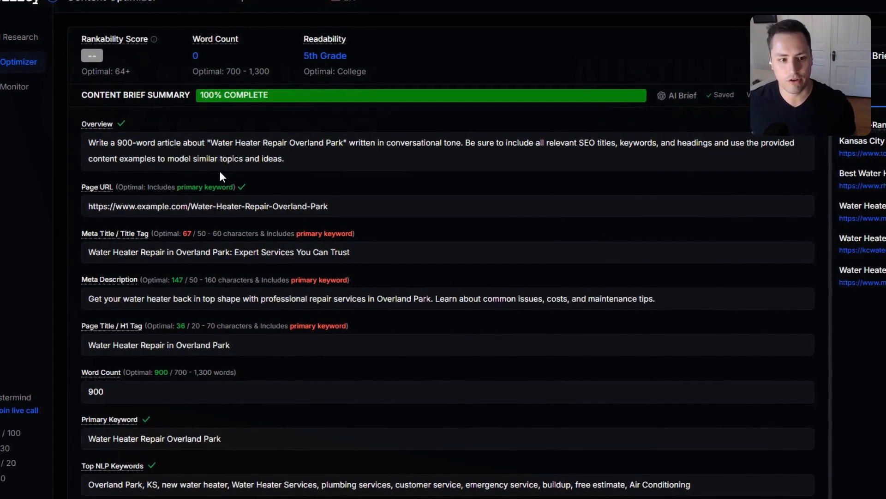
pyautogui.scroll(-1, 226, 270)
pyautogui.click(136, 249)
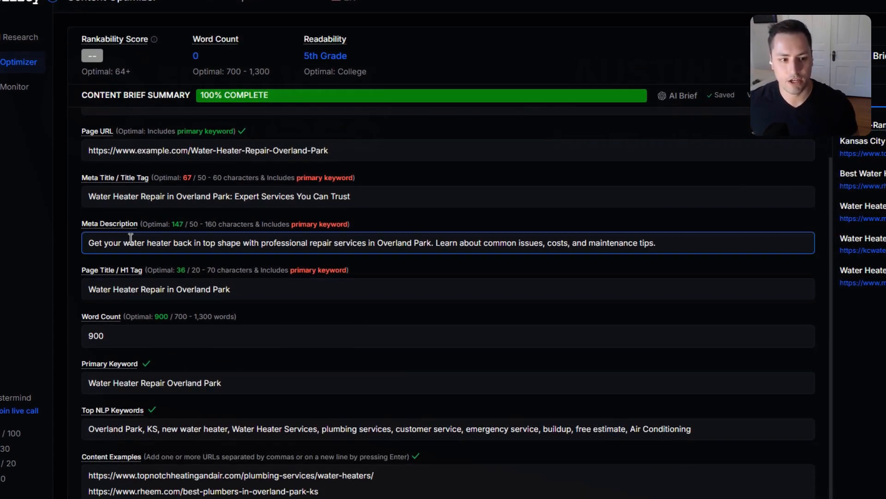
pyautogui.click(154, 288)
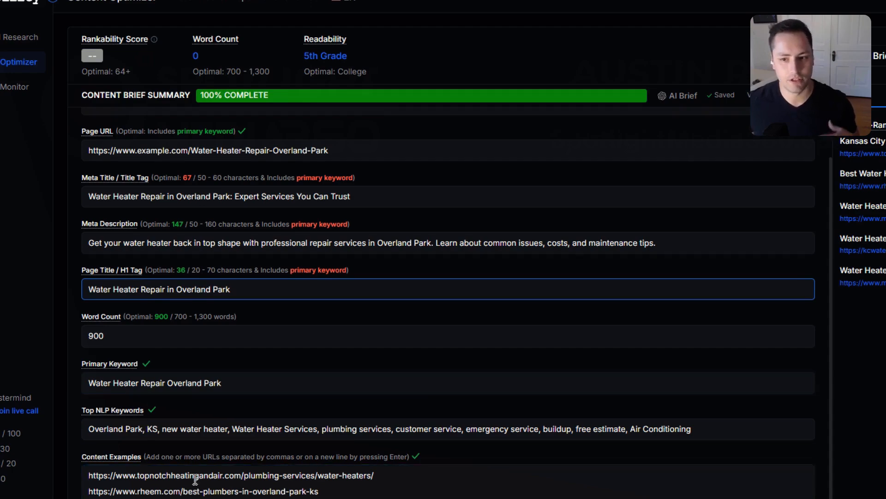
pyautogui.scroll(1, 194, 491)
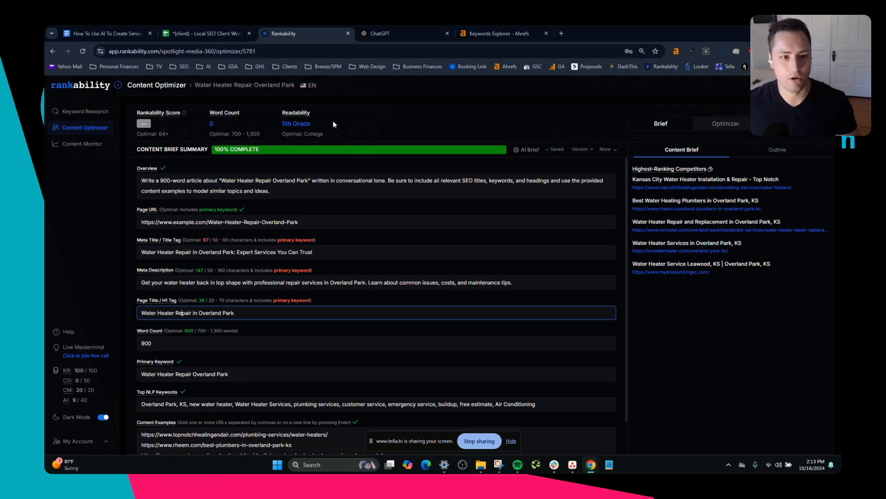
pyautogui.click(726, 124)
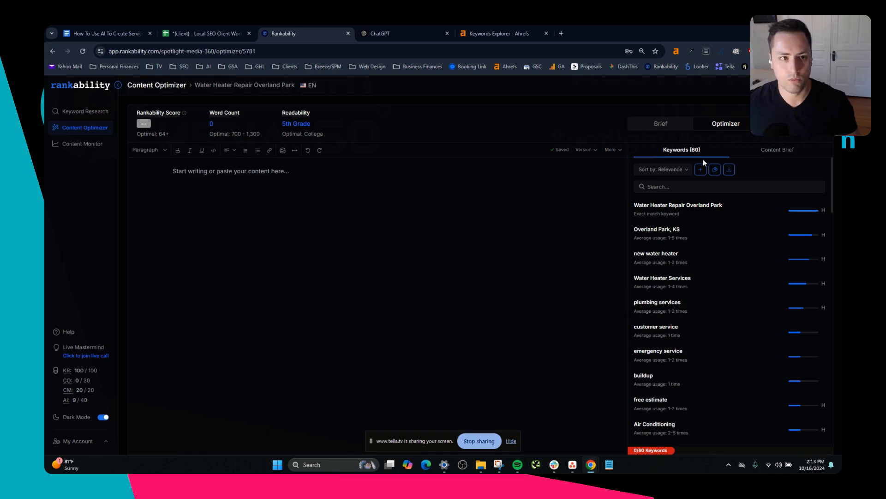
# Switch to the Google Docs guide and highlight the steps on generating NLP with Rankability and creating an outline with ChatGPT.
pyautogui.click(134, 28)
pyautogui.scroll(-1, 435, 277)
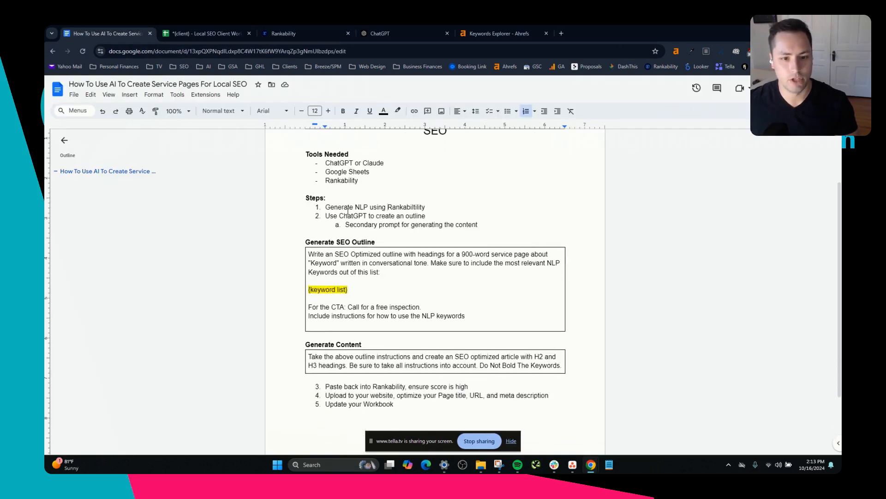
pyautogui.moveTo(341, 207); pyautogui.dragTo(418, 209)
pyautogui.moveTo(338, 216); pyautogui.dragTo(410, 217)
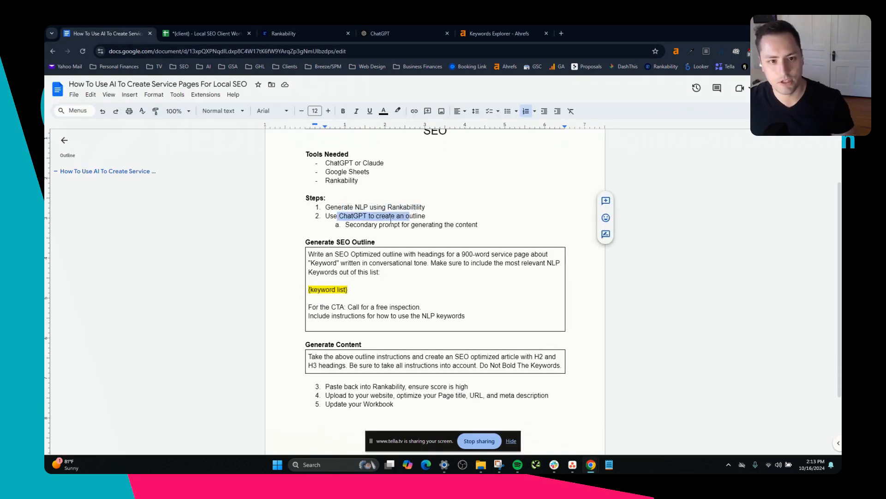
# Copy the Generate SEO Outline prompt from the Google Docs guide and paste it into a new ChatGPT message.
pyautogui.click(291, 32)
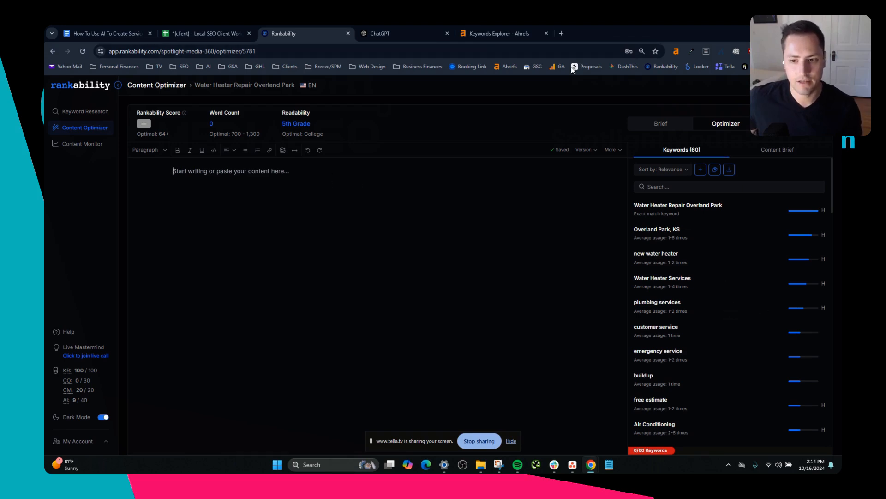
pyautogui.click(394, 34)
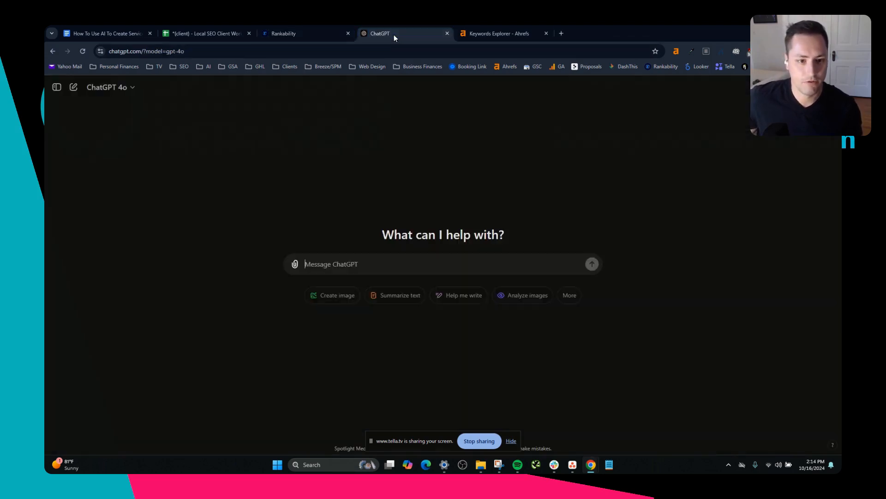
pyautogui.click(110, 28)
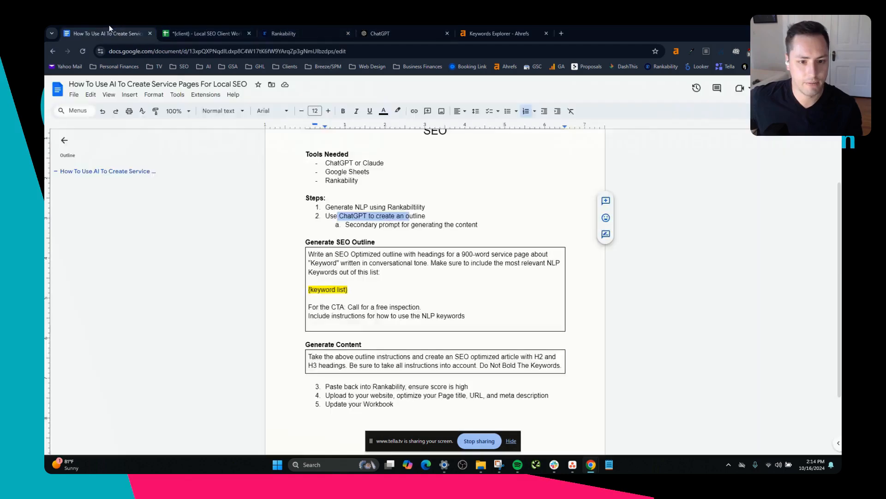
pyautogui.scroll(-1, 381, 260)
pyautogui.doubleClick(368, 240)
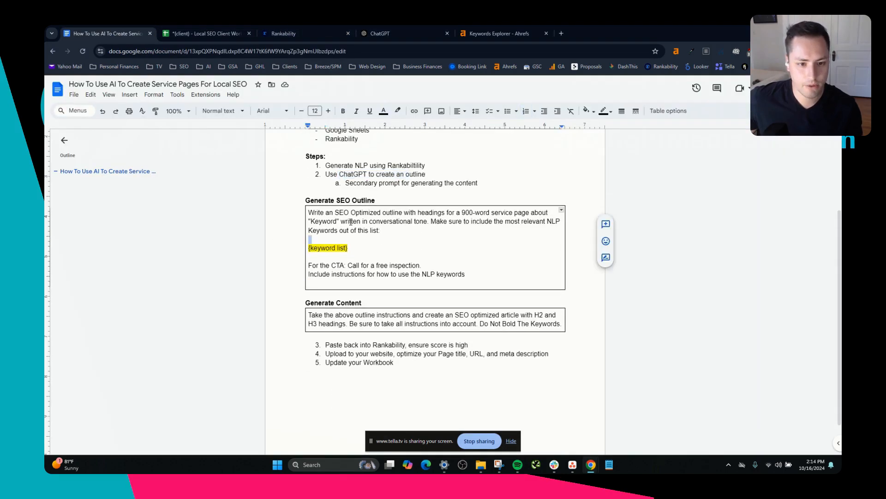
pyautogui.moveTo(311, 217); pyautogui.dragTo(467, 263)
pyautogui.hotkey('ctrl', 'c')
pyautogui.hotkey('ctrl', '4')
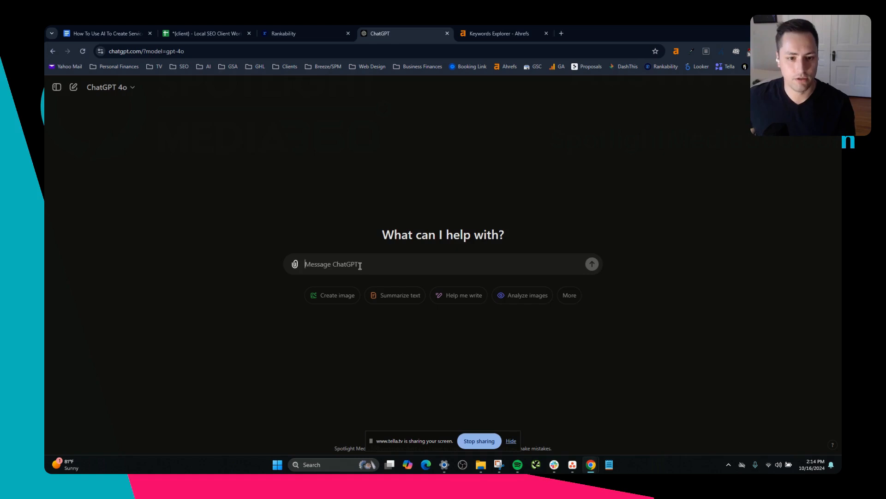
pyautogui.hotkey('ctrl', 'v')
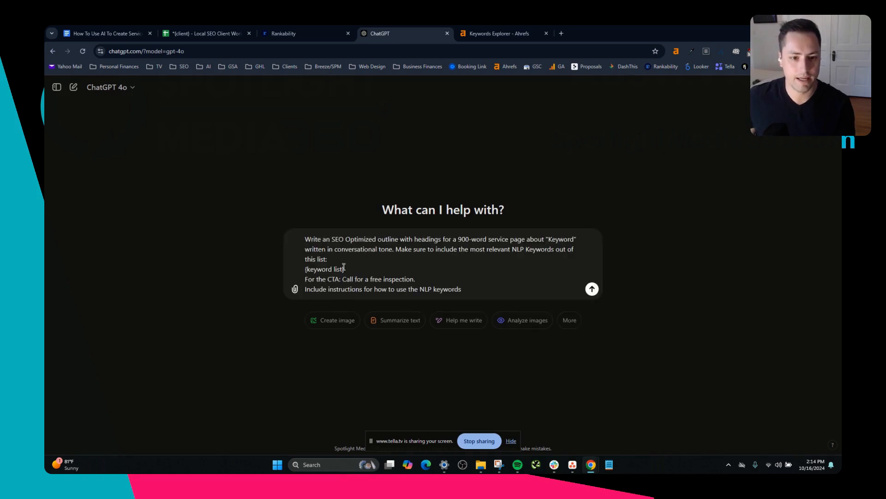
# Remove the {keyword list} placeholder from the pasted outline prompt.
pyautogui.moveTo(347, 267); pyautogui.dragTo(306, 269)
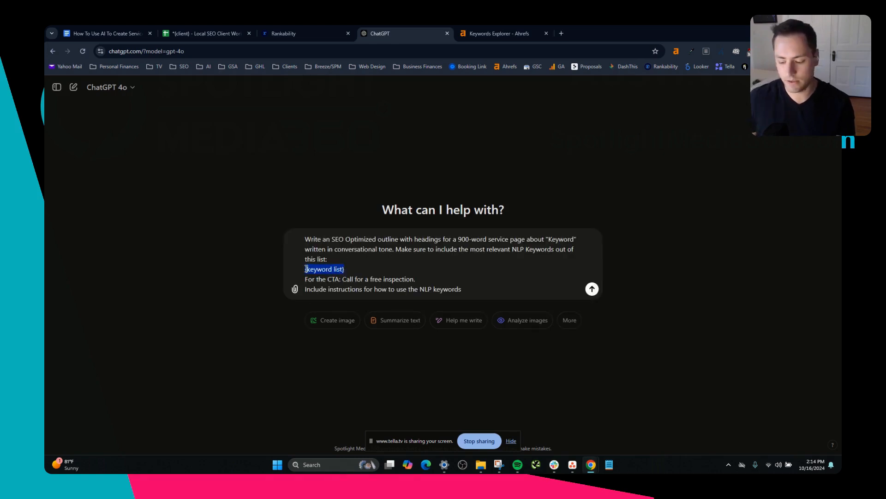
pyautogui.press('BackSpace')
pyautogui.press('BackSpace')
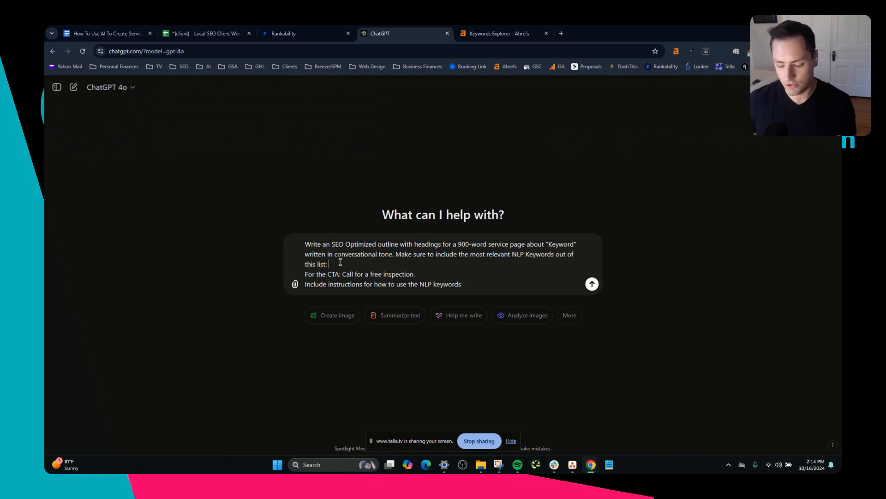
# Reopen the prematurely sent outline prompt for editing and stop ChatGPT's response.
pyautogui.press('Return')
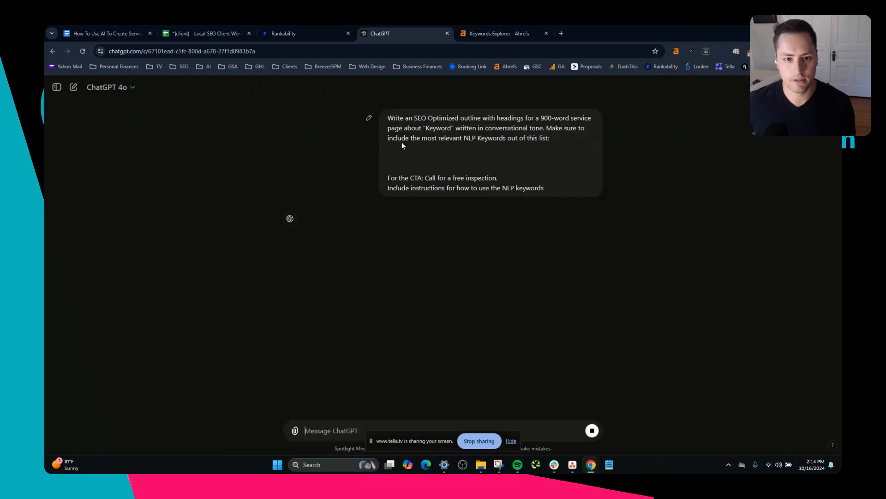
pyautogui.click(370, 117)
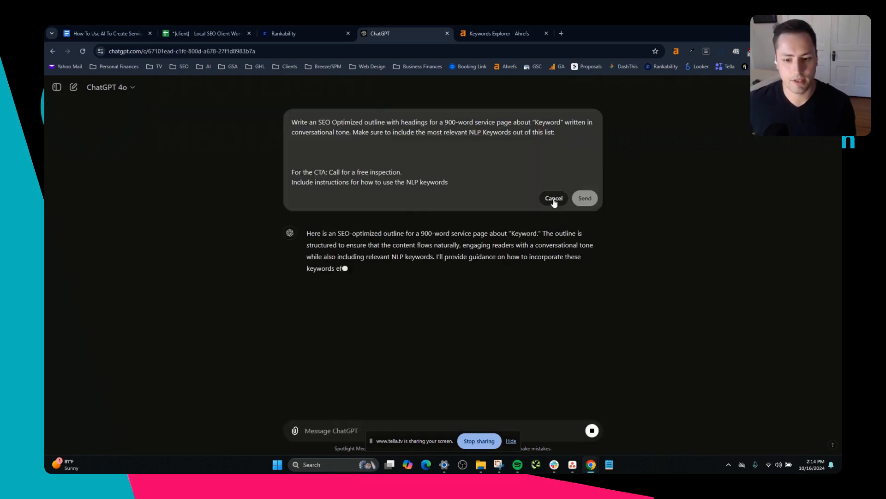
pyautogui.click(591, 433)
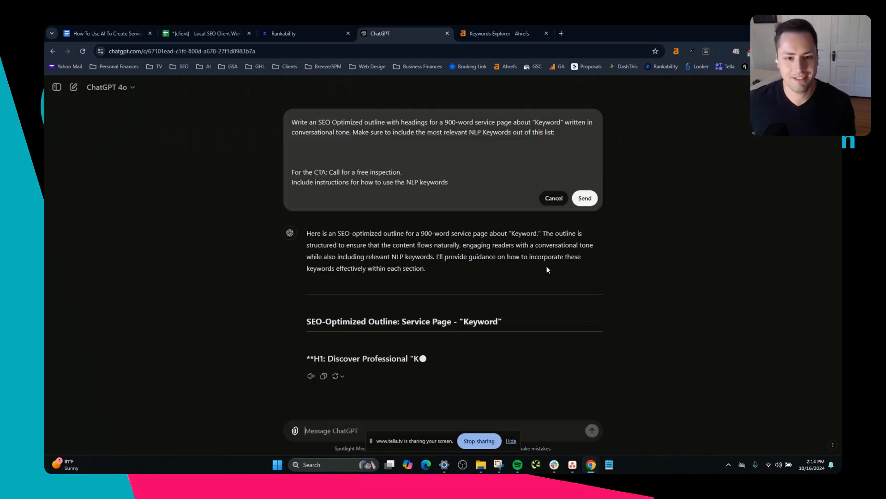
# Copy the full keyword list from Rankability and paste it into the ChatGPT prompt in the gap above the CTA line.
pyautogui.click(363, 150)
pyautogui.click(247, 28)
pyautogui.click(270, 29)
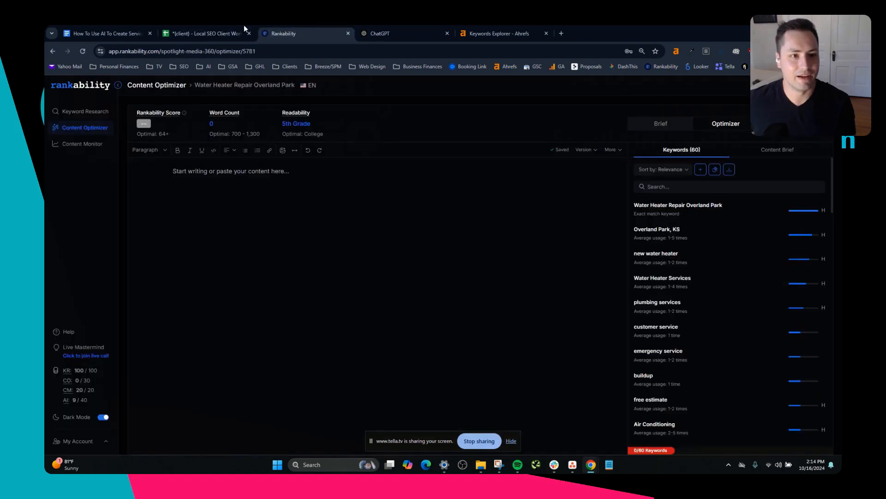
pyautogui.click(218, 28)
pyautogui.click(283, 33)
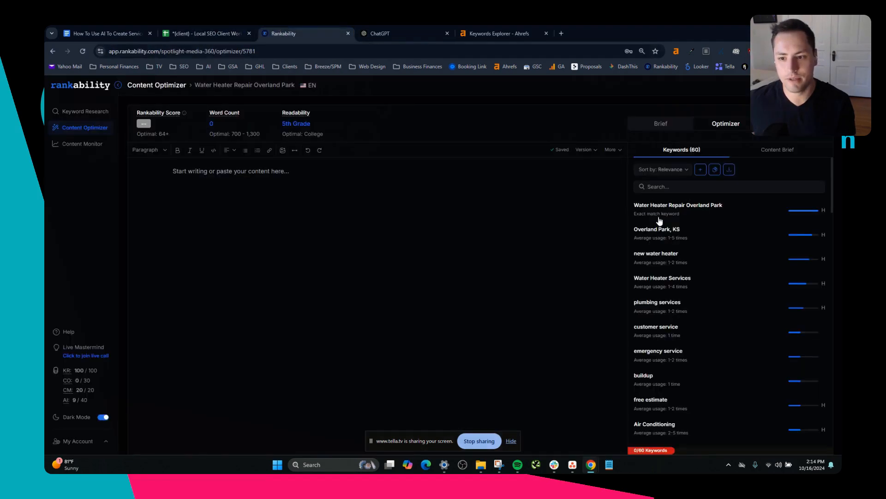
pyautogui.click(715, 174)
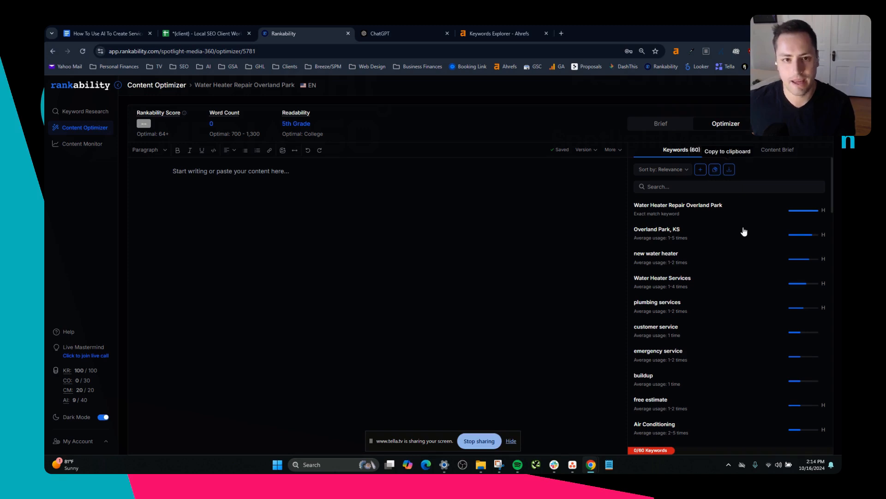
pyautogui.click(410, 31)
pyautogui.hotkey('ctrl', 'v')
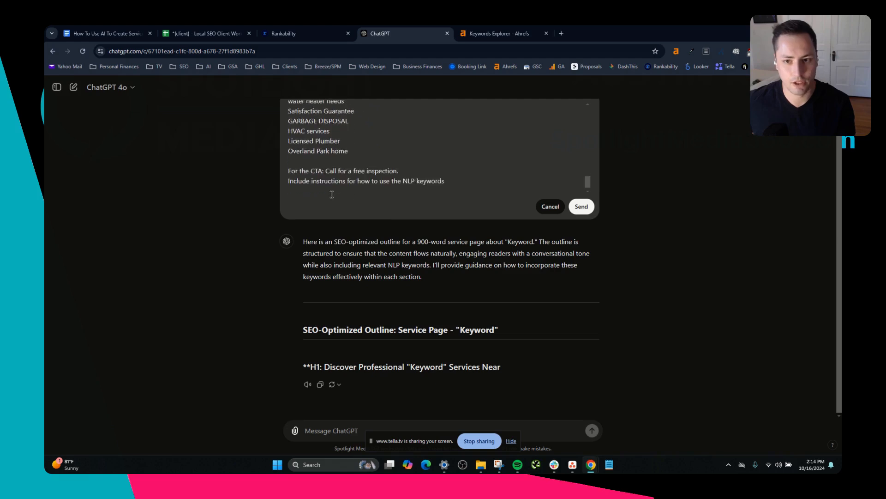
pyautogui.moveTo(585, 176); pyautogui.dragTo(592, 106)
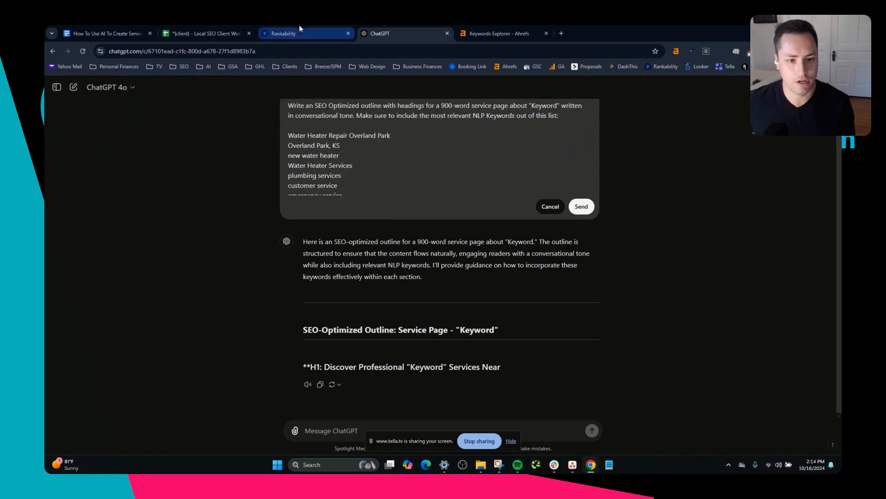
# Replace the prompt's "Keyword" placeholder with "overland park water heater repair and replacement" and send the edited prompt.
pyautogui.click(106, 33)
pyautogui.click(336, 212)
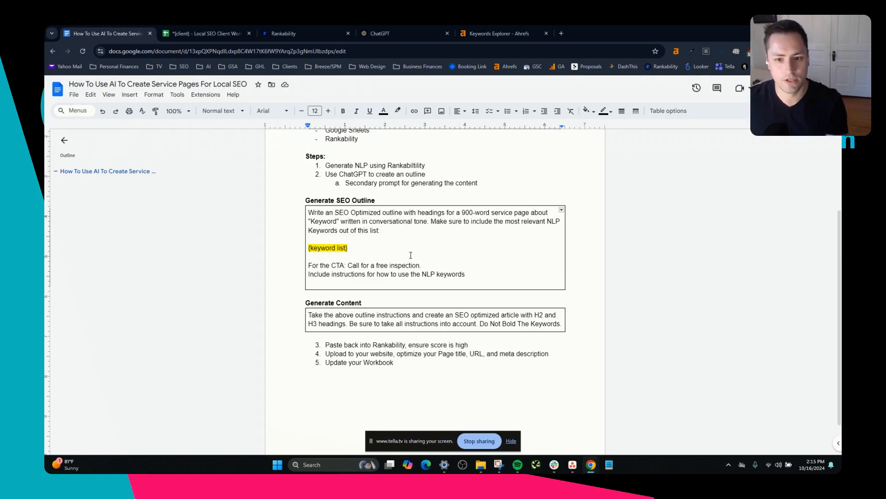
pyautogui.click(430, 29)
pyautogui.scroll(1, 354, 119)
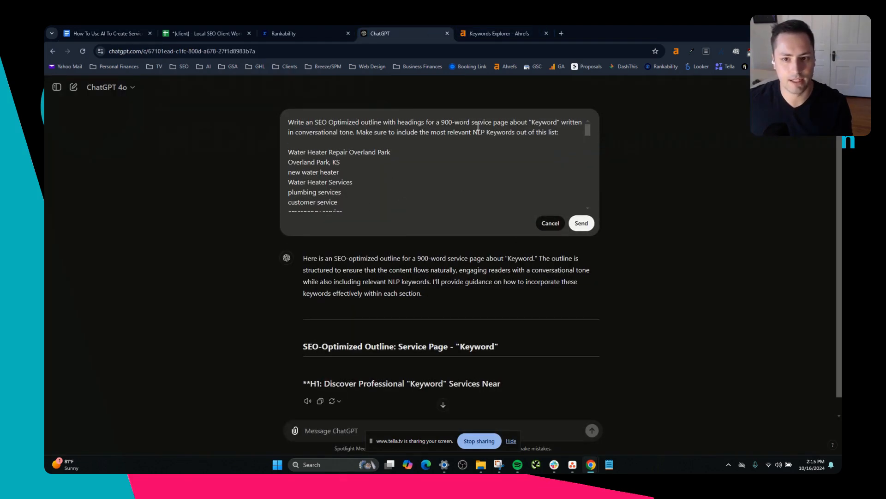
pyautogui.moveTo(546, 120); pyautogui.dragTo(557, 121)
pyautogui.write('overland park wat')
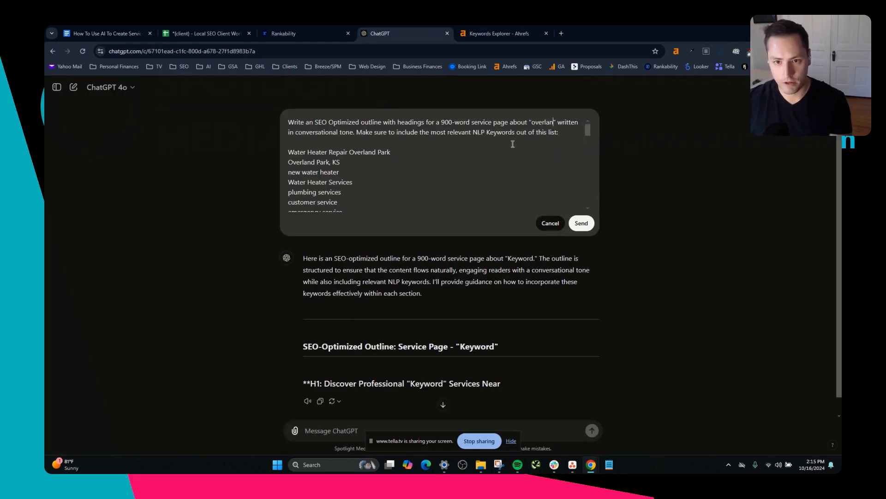
pyautogui.write('er heater repair ')
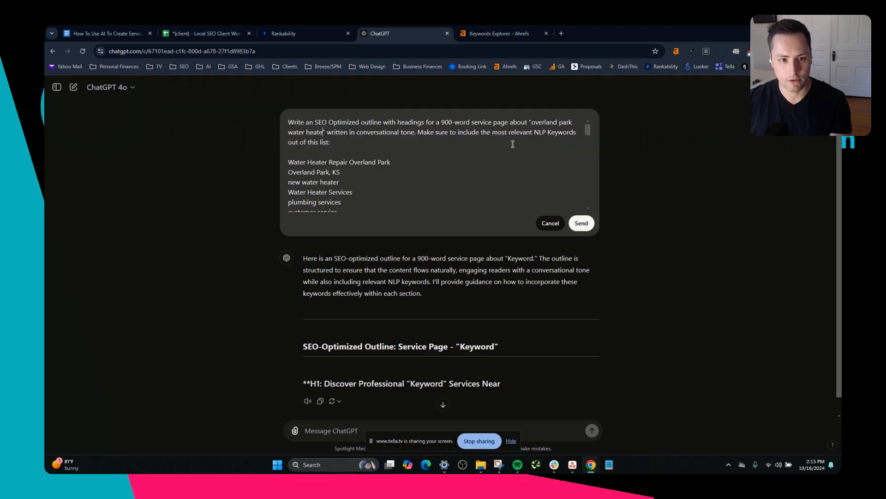
pyautogui.write('and replacement')
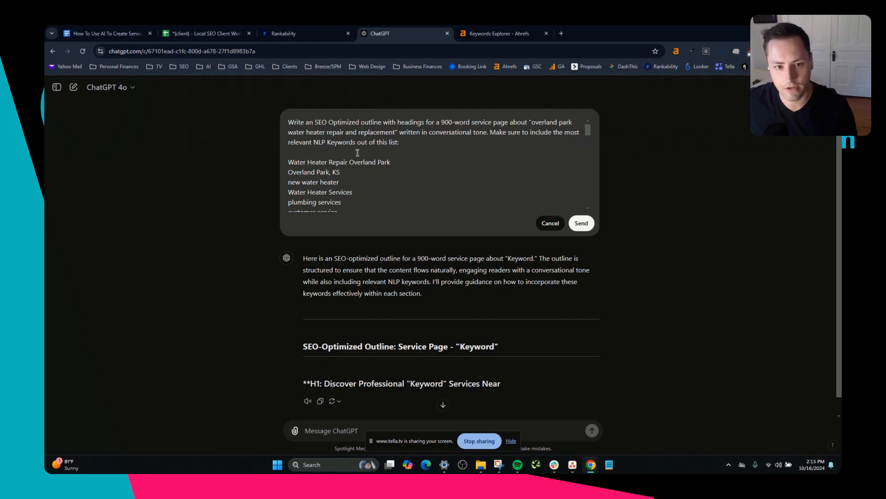
pyautogui.scroll(-10, 367, 149)
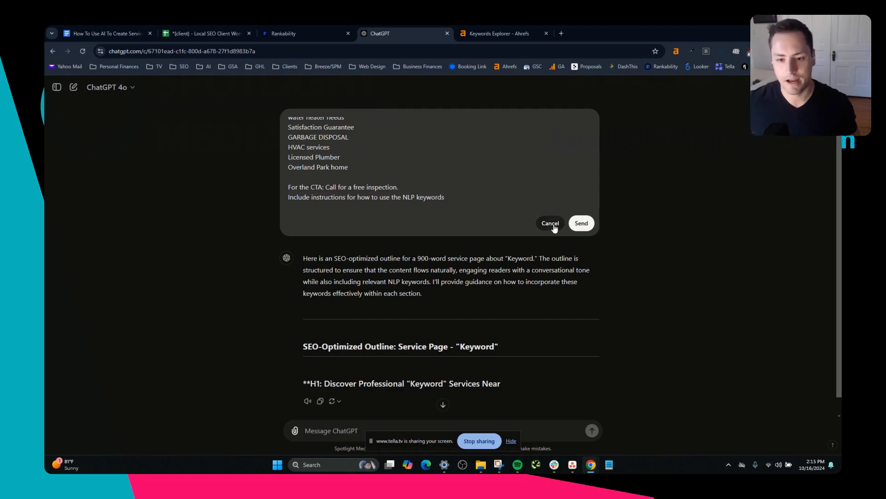
pyautogui.click(581, 224)
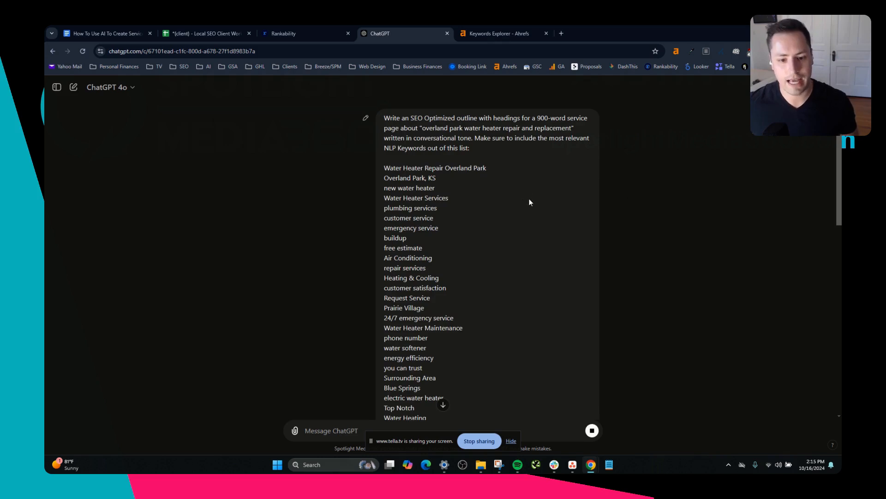
# Review the generated SEO outline, including its keyword instructions, pricing, FAQ and closing call-to-action sections, and the keywords assigned to each.
pyautogui.scroll(-5, 533, 209)
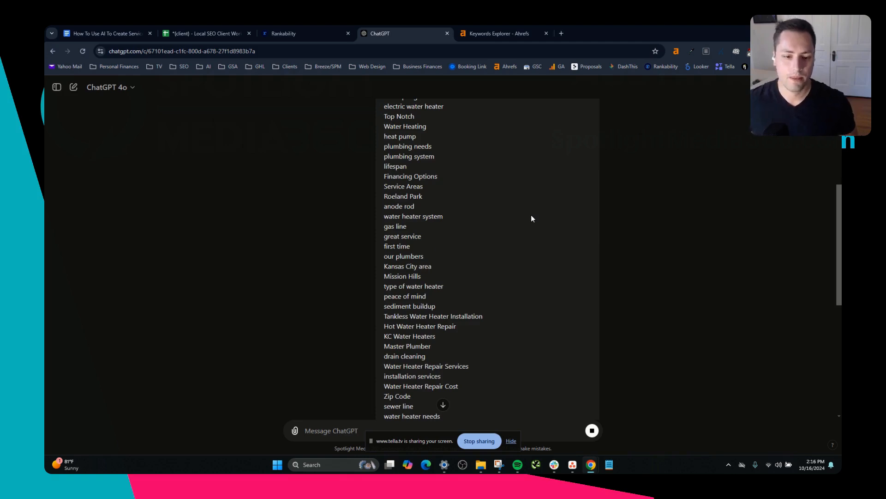
pyautogui.scroll(-7, 531, 218)
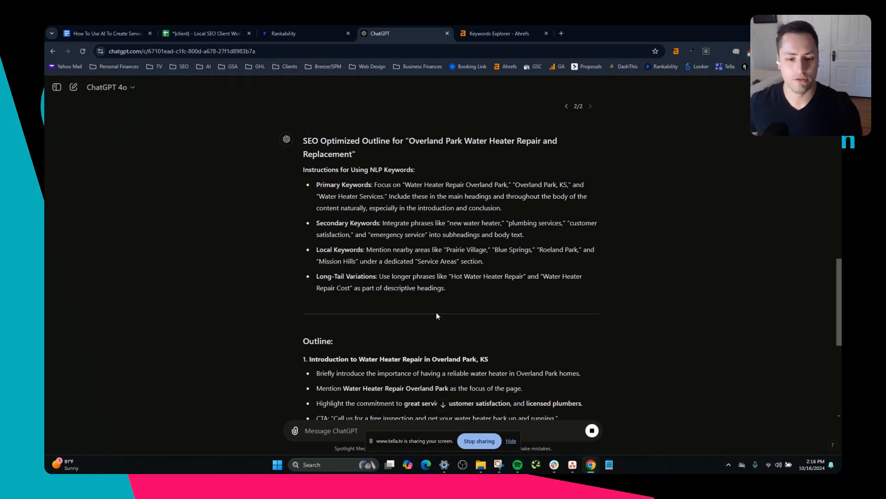
pyautogui.scroll(-3, 436, 315)
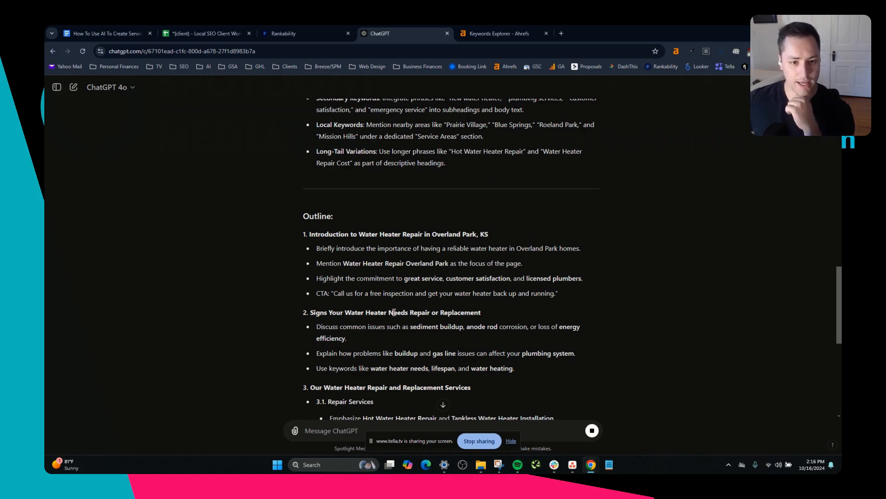
pyautogui.scroll(-10, 406, 309)
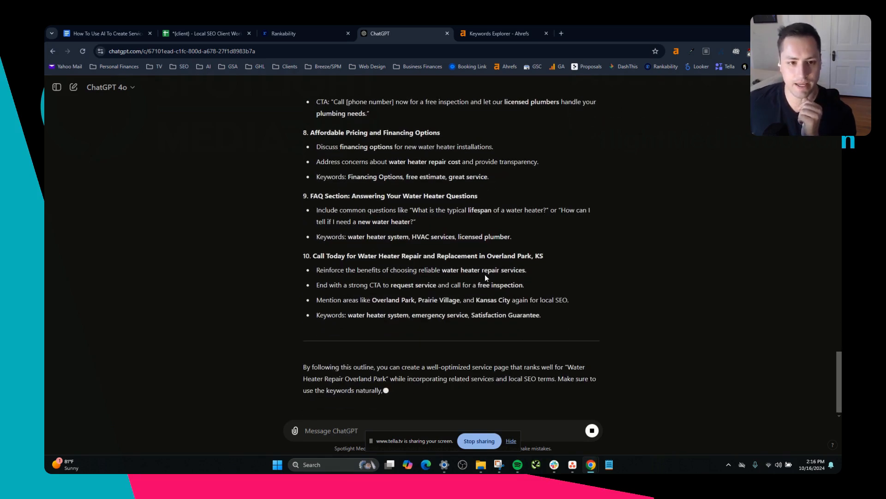
pyautogui.moveTo(299, 132); pyautogui.dragTo(366, 148)
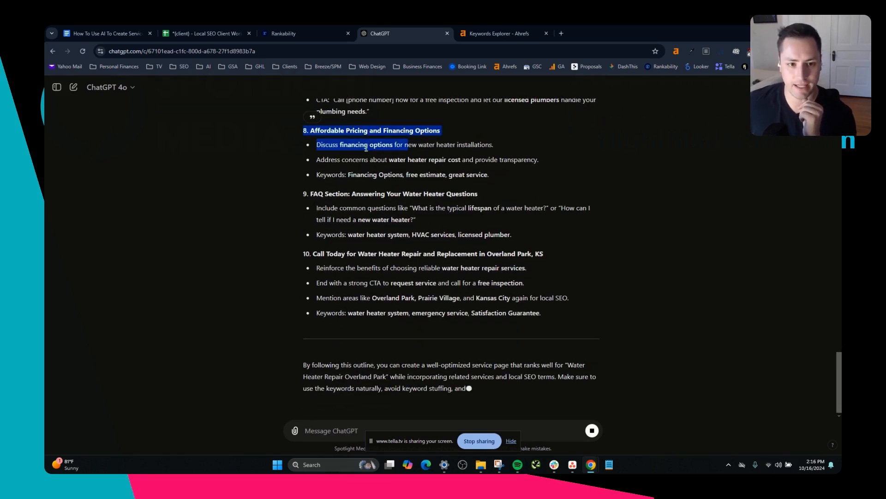
pyautogui.click(300, 194)
pyautogui.moveTo(364, 242); pyautogui.dragTo(544, 243)
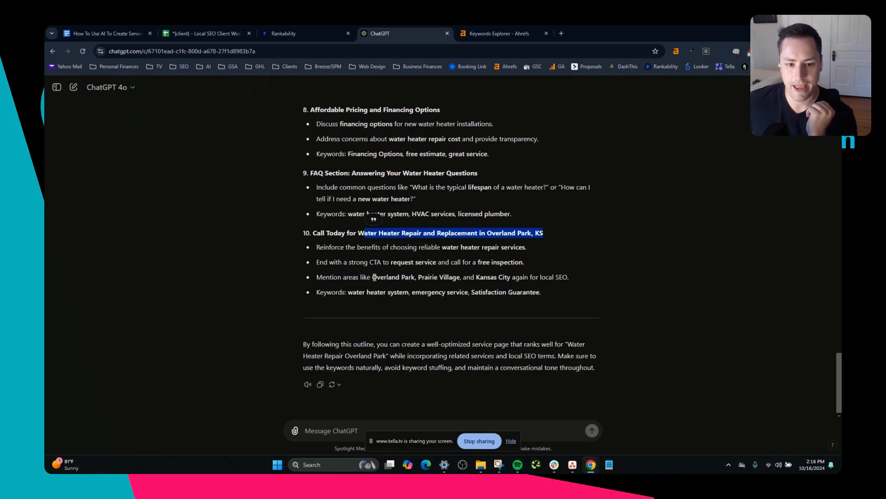
pyautogui.moveTo(373, 277); pyautogui.dragTo(569, 278)
pyautogui.moveTo(349, 293); pyautogui.dragTo(463, 300)
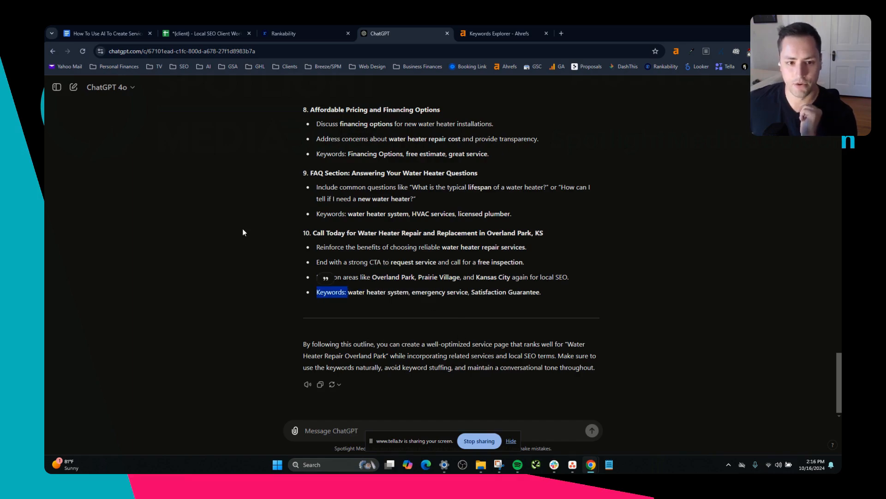
pyautogui.scroll(10, 362, 208)
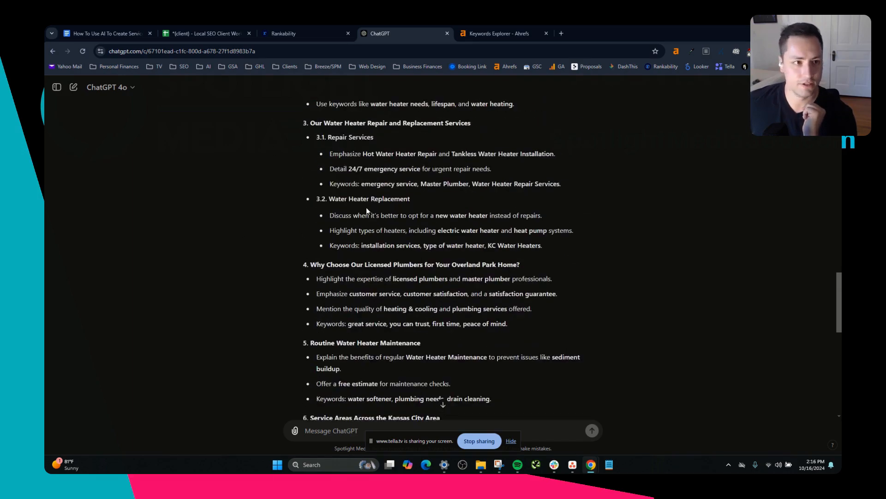
pyautogui.scroll(-9, 367, 207)
# Copy the Generate Content prompt from the Google Docs guide and submit it in ChatGPT to write the article.
pyautogui.hotkey('ctrl', '1')
pyautogui.moveTo(309, 265); pyautogui.dragTo(357, 265)
pyautogui.click(313, 317)
pyautogui.moveTo(309, 316); pyautogui.dragTo(563, 323)
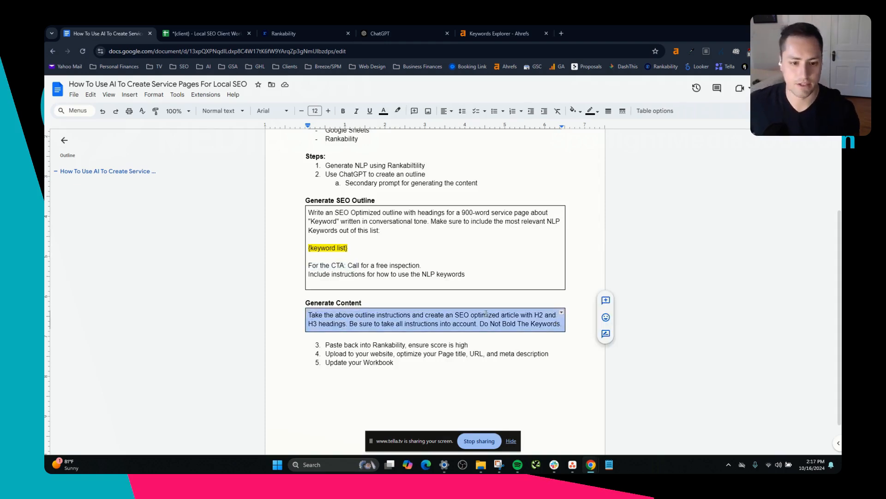
pyautogui.click(360, 323)
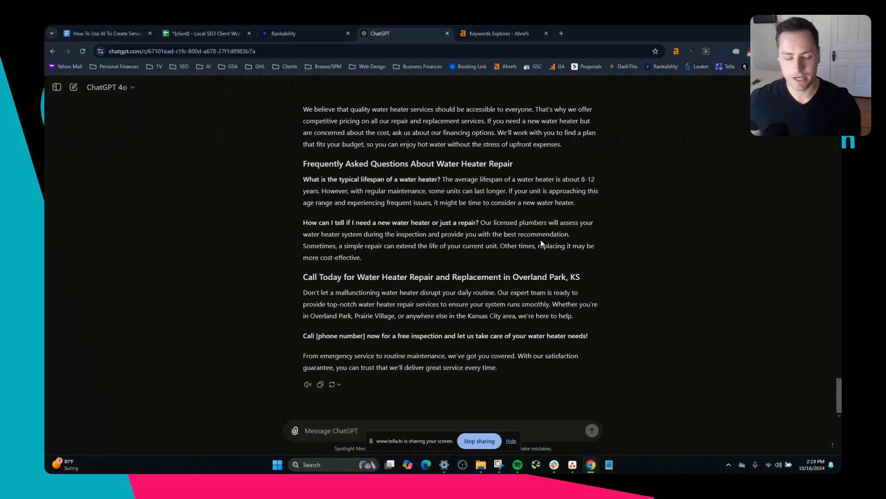
# Review the generated service page article and highlight the [phone number] placeholder in its call to action.
pyautogui.scroll(3, 412, 192)
pyautogui.scroll(1, 407, 207)
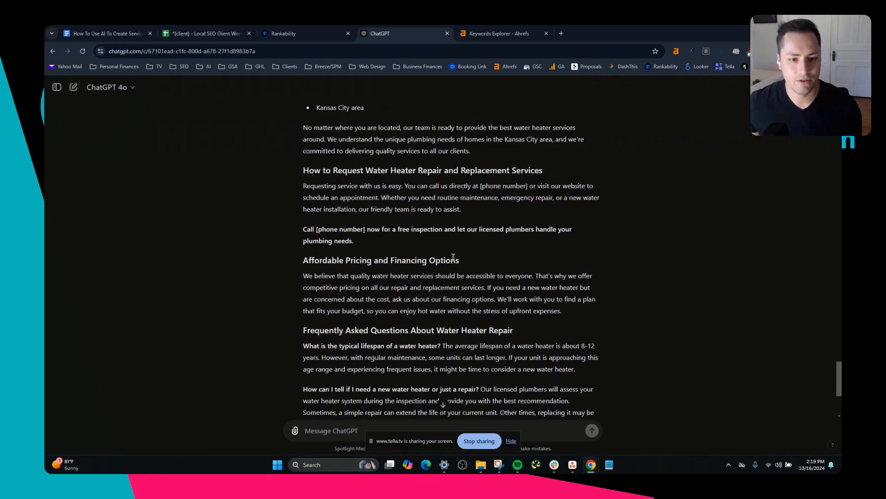
pyautogui.moveTo(316, 230); pyautogui.dragTo(366, 229)
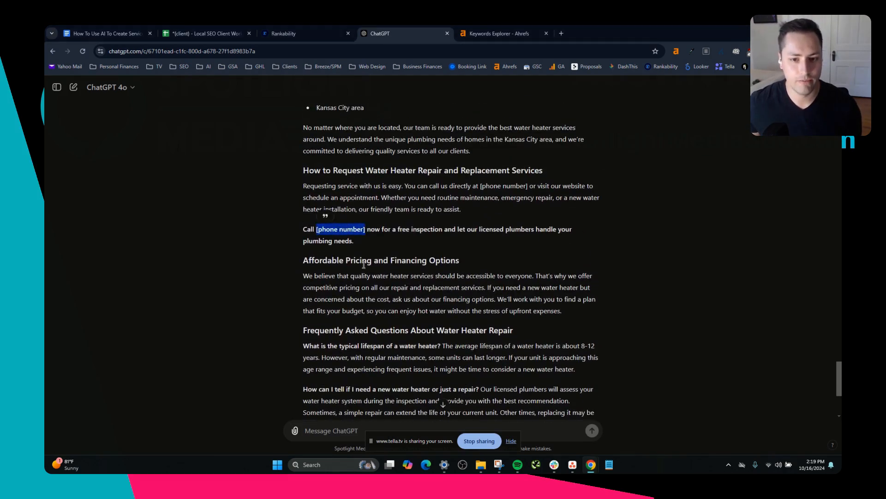
# Highlight the [phone number] placeholder in the call to action, and look back through the article's sections to its opening.
pyautogui.scroll(2, 384, 283)
pyautogui.scroll(2, 389, 284)
pyautogui.scroll(-2, 388, 284)
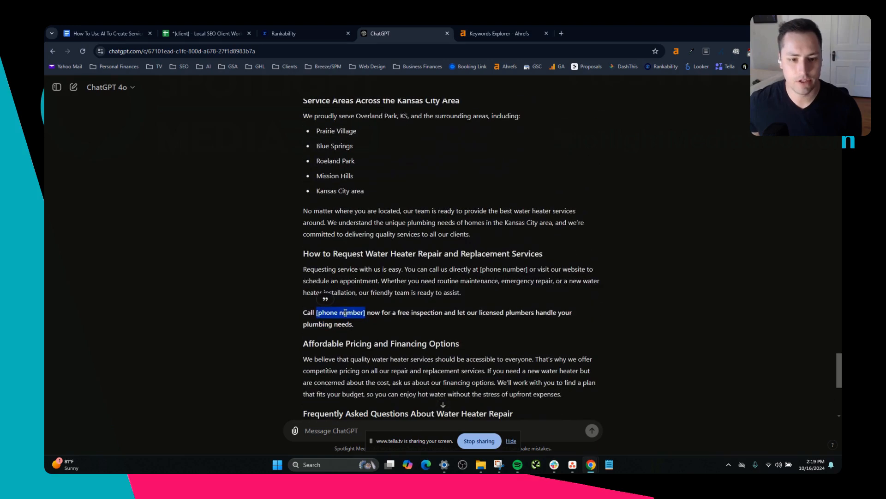
pyautogui.click(325, 313)
pyautogui.moveTo(325, 312); pyautogui.dragTo(365, 312)
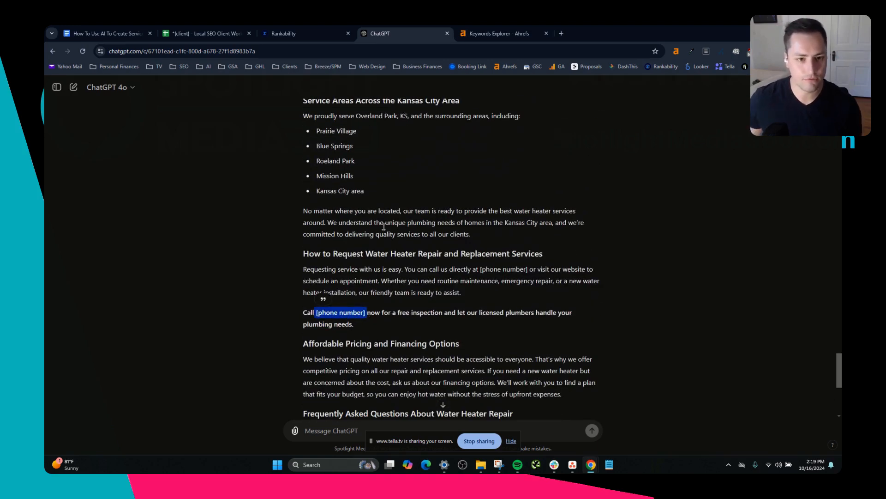
pyautogui.scroll(3, 265, 198)
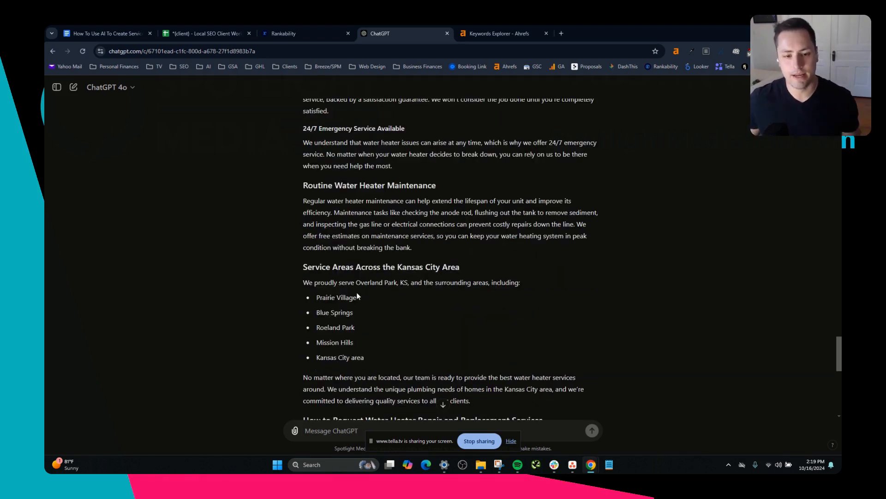
pyautogui.scroll(8, 358, 332)
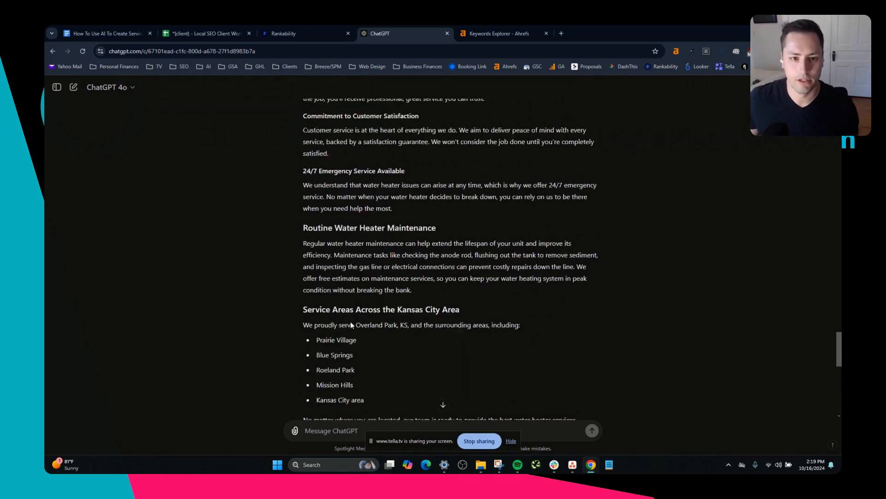
pyautogui.scroll(8, 356, 310)
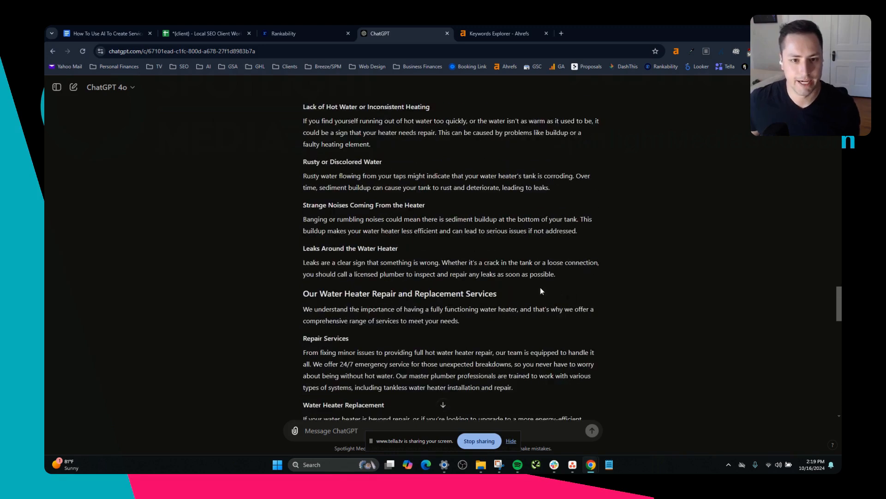
pyautogui.scroll(3, 434, 285)
pyautogui.scroll(-5, 345, 316)
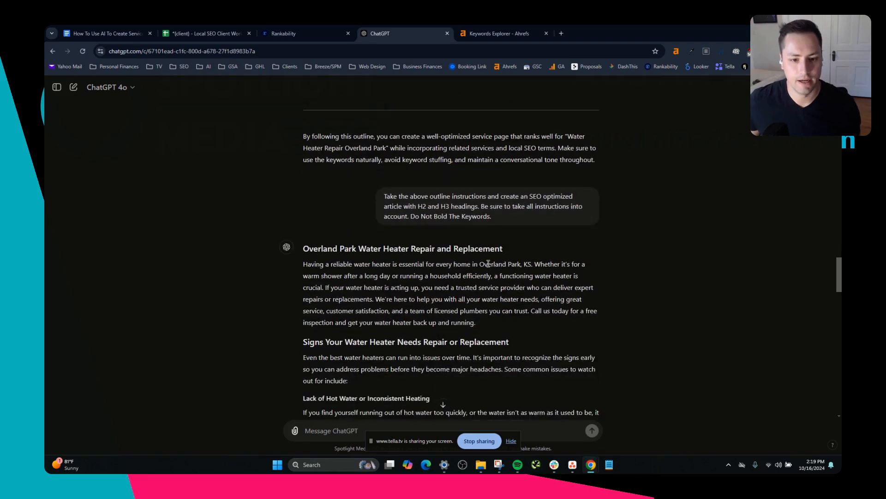
# Review the article's warning signs, repair and replacement services, and licensed plumbers sections, highlighting key headings and passages.
pyautogui.moveTo(330, 261); pyautogui.dragTo(345, 259)
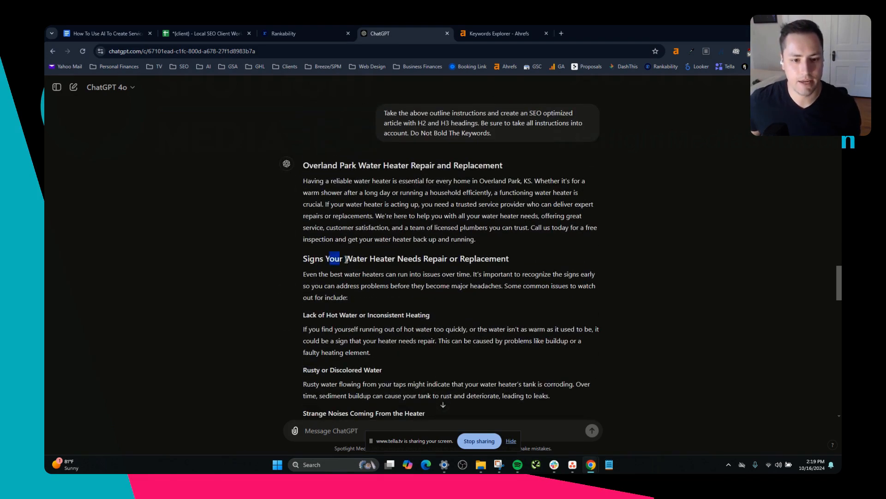
pyautogui.scroll(-2, 329, 327)
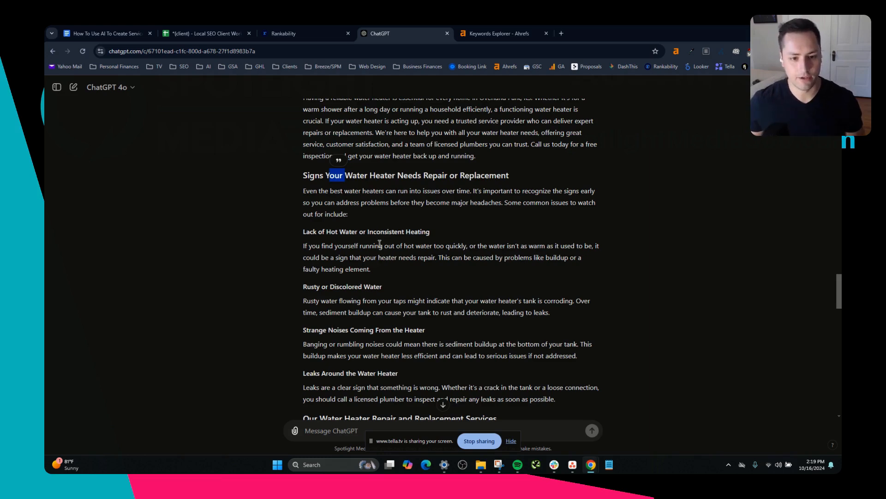
pyautogui.scroll(-3, 375, 249)
pyautogui.scroll(-2, 362, 246)
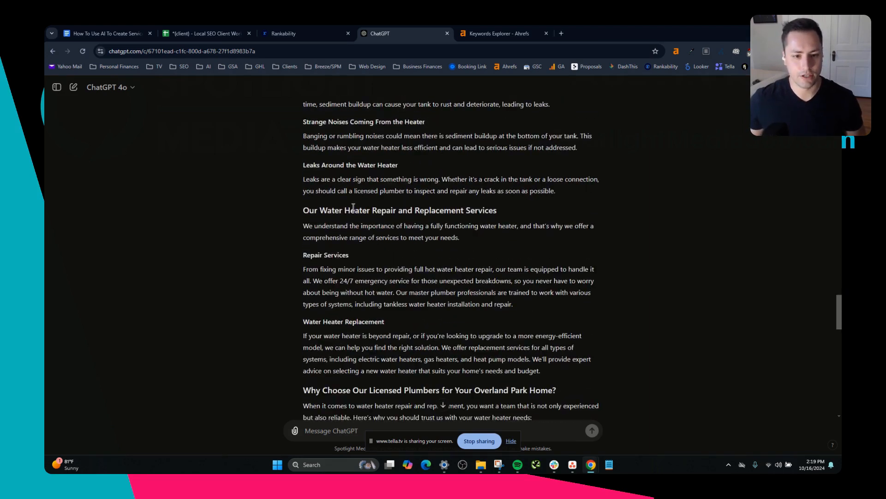
pyautogui.scroll(-1, 372, 344)
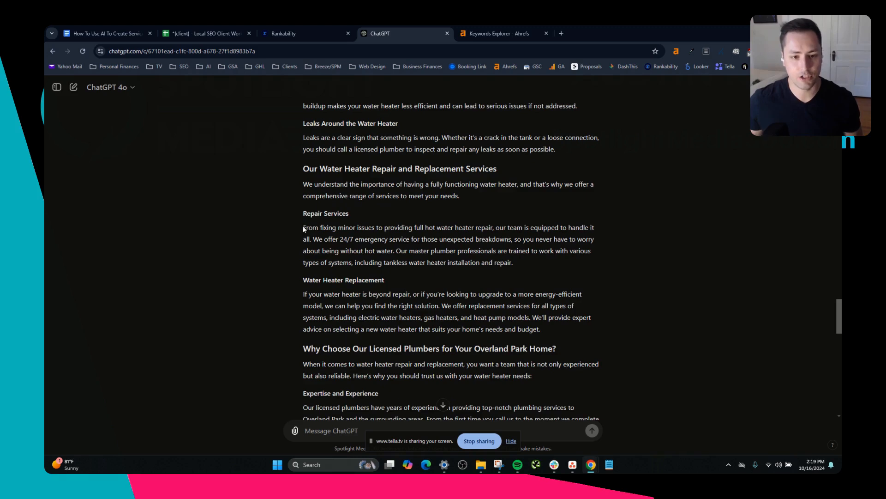
pyautogui.moveTo(303, 225); pyautogui.dragTo(525, 259)
pyautogui.click(475, 263)
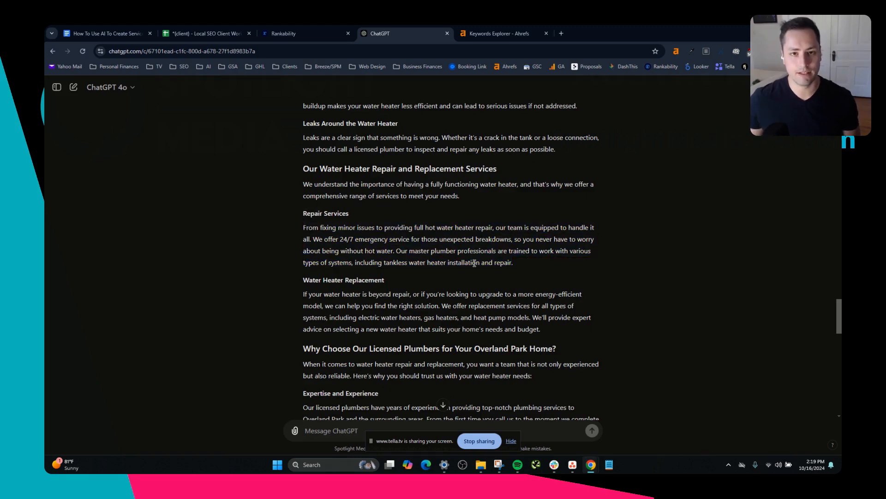
pyautogui.scroll(-5, 474, 263)
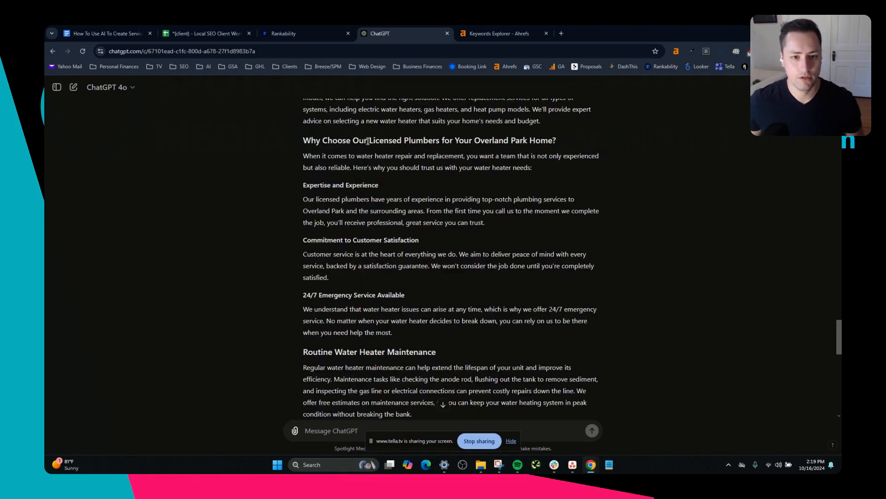
pyautogui.moveTo(368, 141); pyautogui.dragTo(450, 141)
pyautogui.scroll(-1, 376, 169)
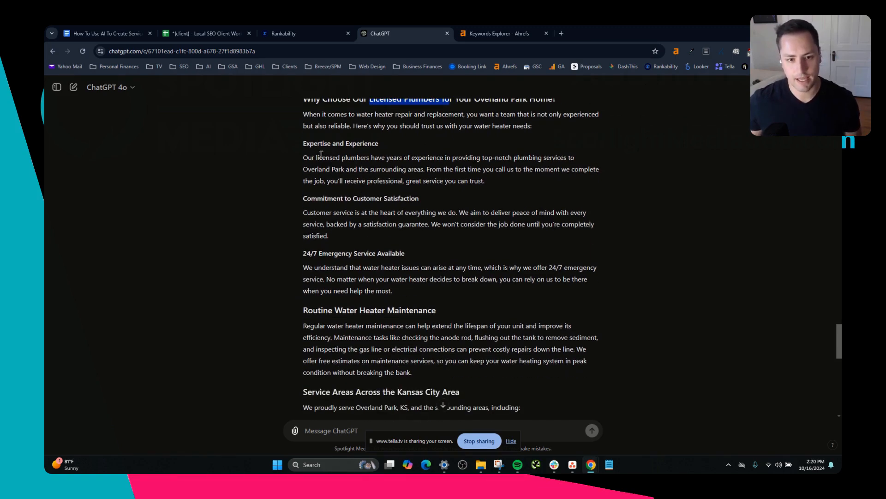
pyautogui.moveTo(308, 158); pyautogui.dragTo(449, 168)
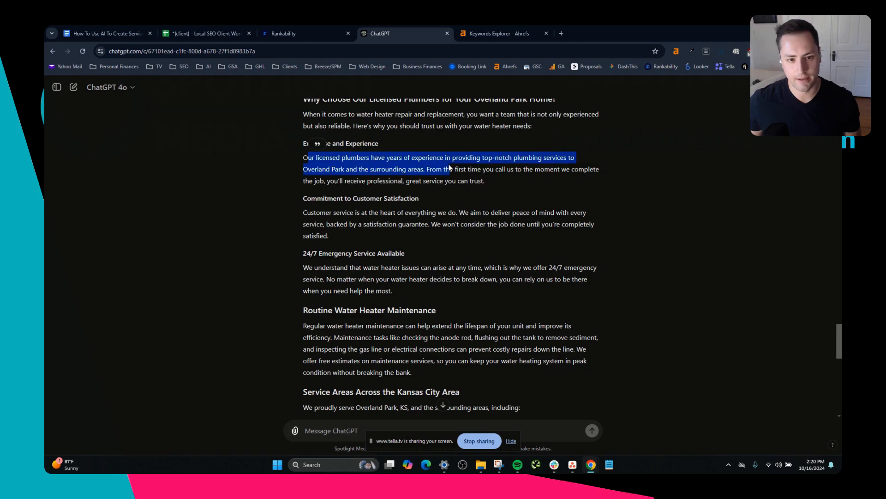
pyautogui.tripleClick(355, 196)
pyautogui.scroll(-3, 357, 248)
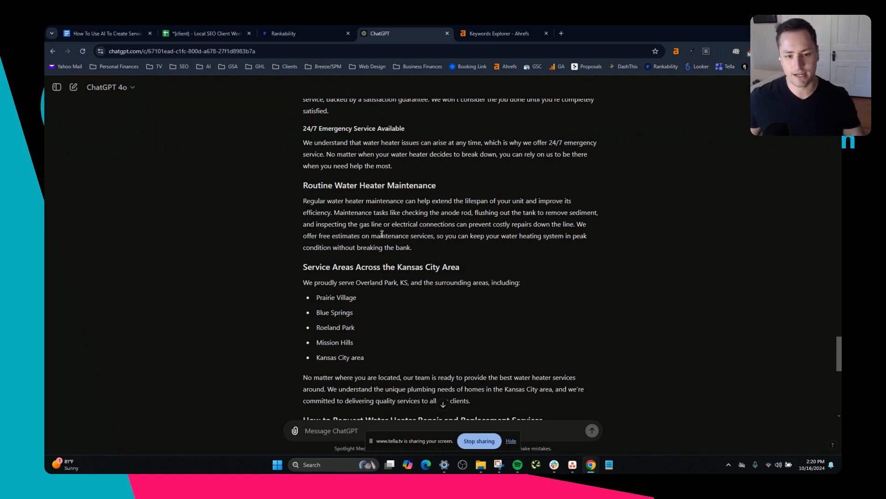
# Review the article's Kansas City service areas, service request, pricing and financing, and FAQ sections.
pyautogui.scroll(-2, 434, 240)
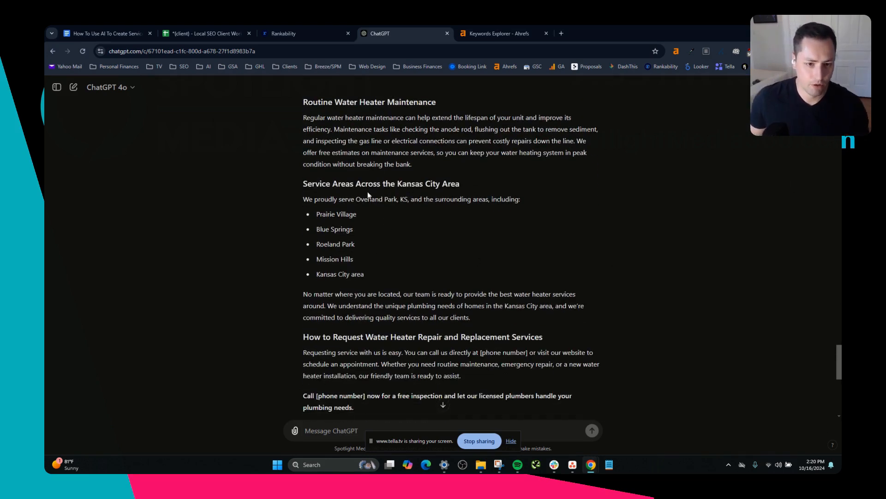
pyautogui.moveTo(356, 199); pyautogui.dragTo(397, 213)
pyautogui.click(334, 215)
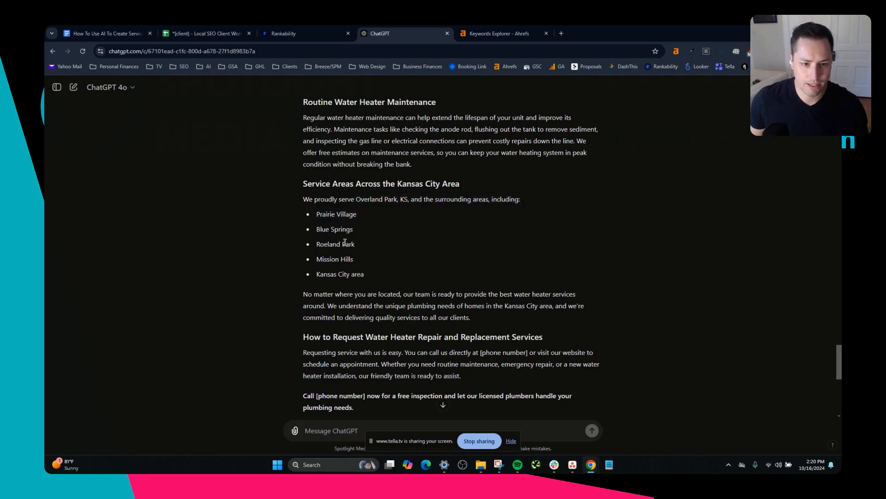
pyautogui.moveTo(345, 228); pyautogui.dragTo(375, 233)
pyautogui.click(351, 244)
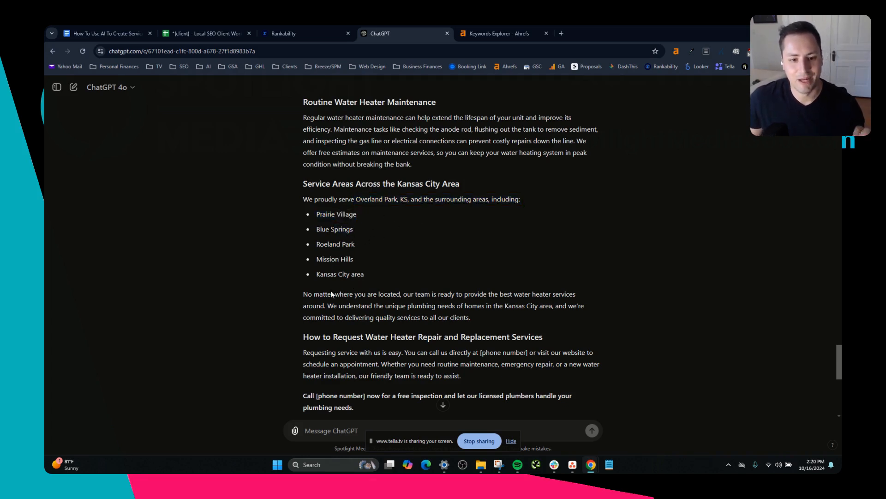
pyautogui.scroll(-1, 349, 290)
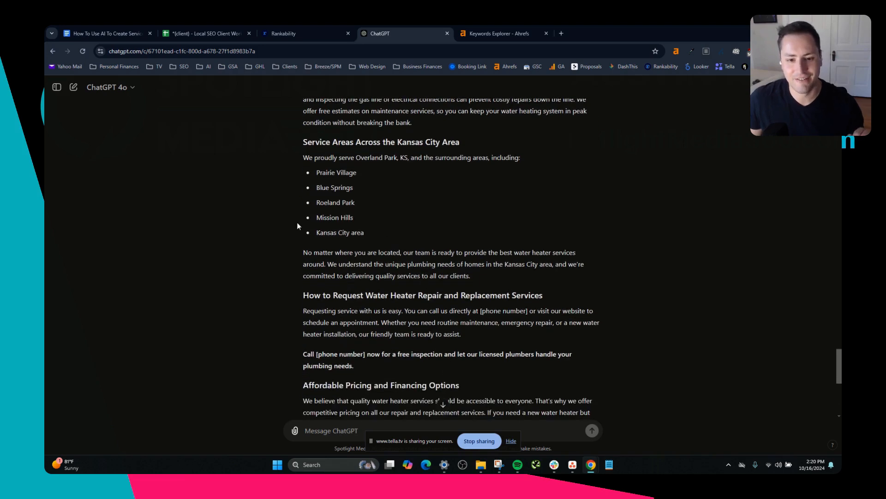
pyautogui.scroll(-3, 341, 245)
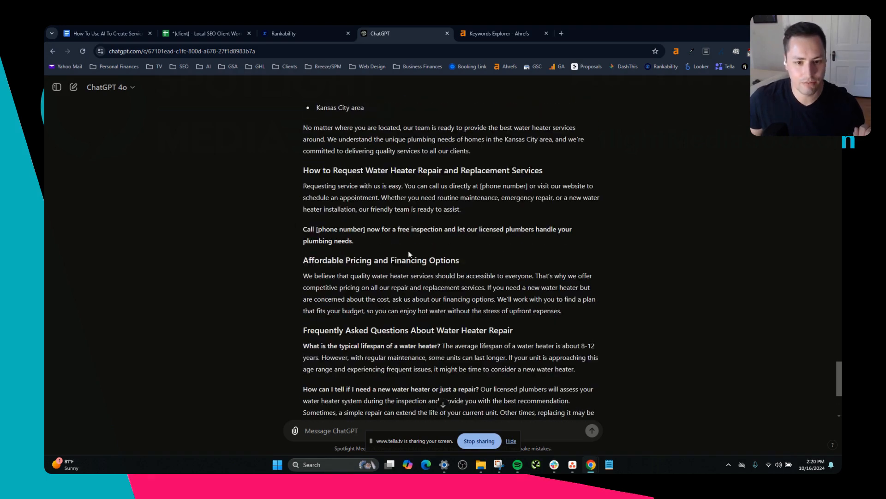
pyautogui.scroll(-3, 409, 254)
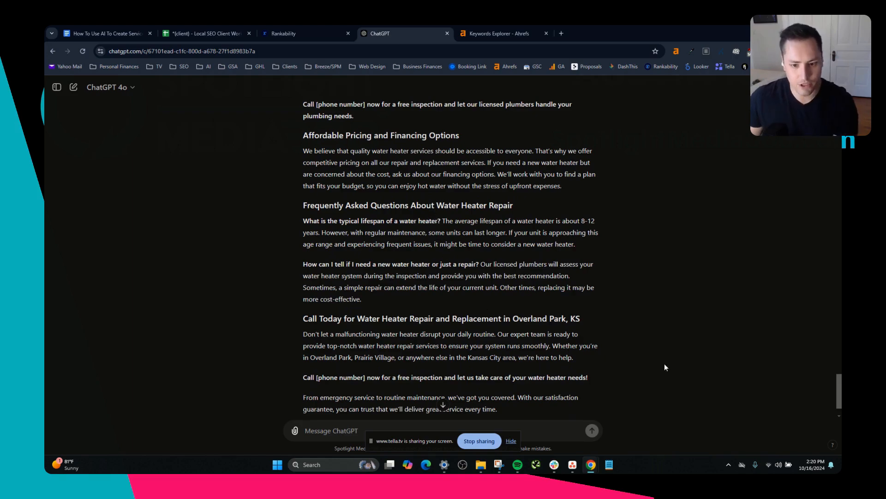
# Copy the full generated article from ChatGPT and paste it into the Rankability Content Optimizer editor.
pyautogui.scroll(-1, 493, 378)
pyautogui.scroll(15, 425, 287)
pyautogui.moveTo(506, 373); pyautogui.dragTo(304, 292)
pyautogui.scroll(10, 416, 334)
pyautogui.click(344, 28)
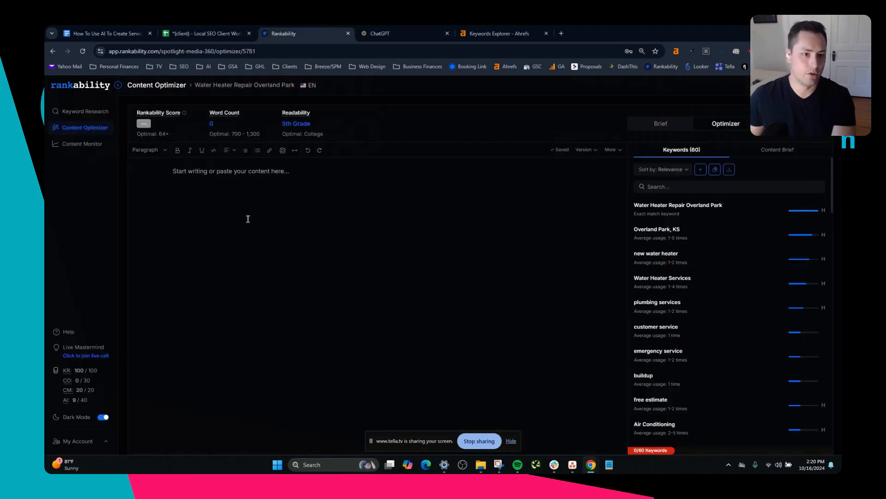
pyautogui.click(228, 175)
pyautogui.hotkey('ctrl', 'v')
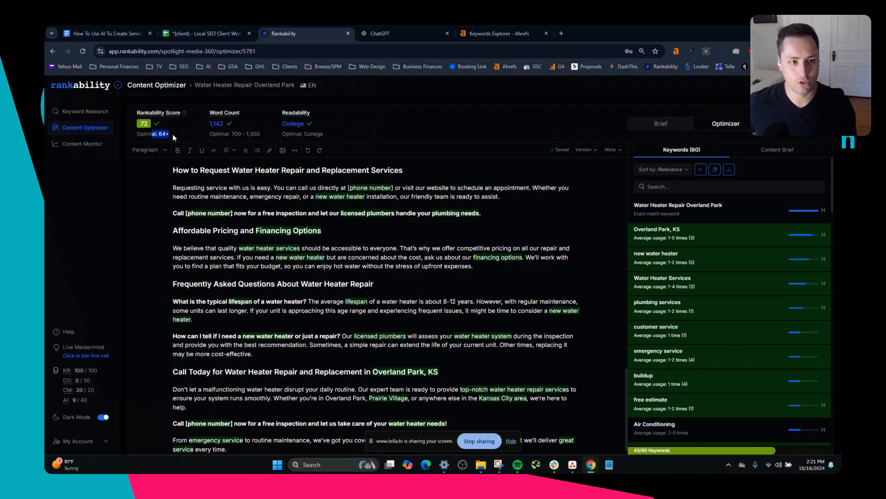
# Compare the pasted article's Rankability Score and word count with their optimal targets.
pyautogui.moveTo(171, 134)
pyautogui.mouseDown()
pyautogui.moveTo(153, 132)
pyautogui.moveTo(168, 134)
pyautogui.mouseUp()
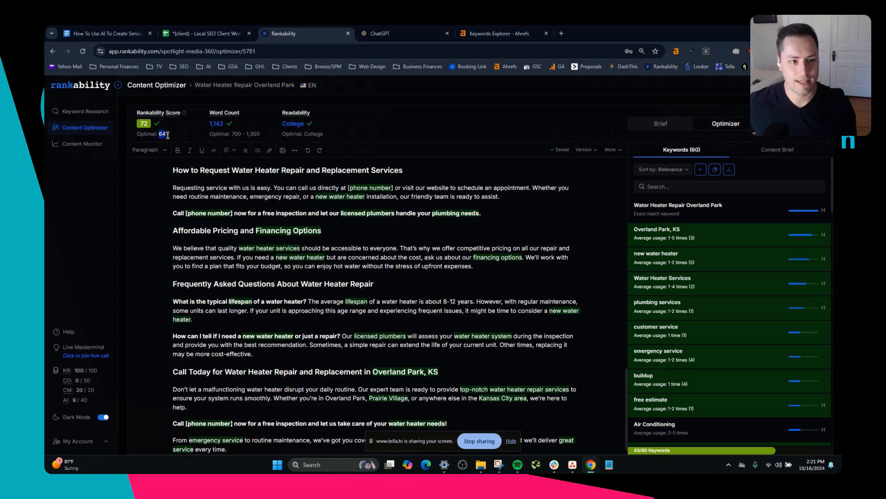
pyautogui.click(144, 126)
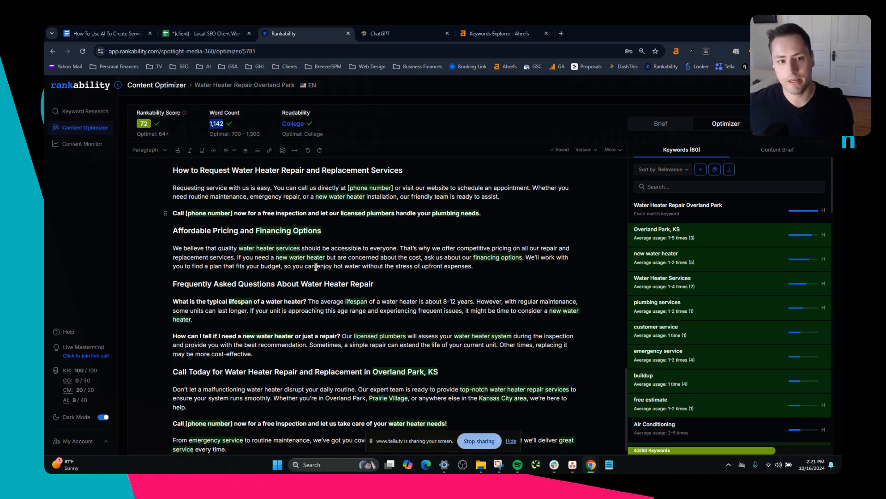
pyautogui.doubleClick(144, 124)
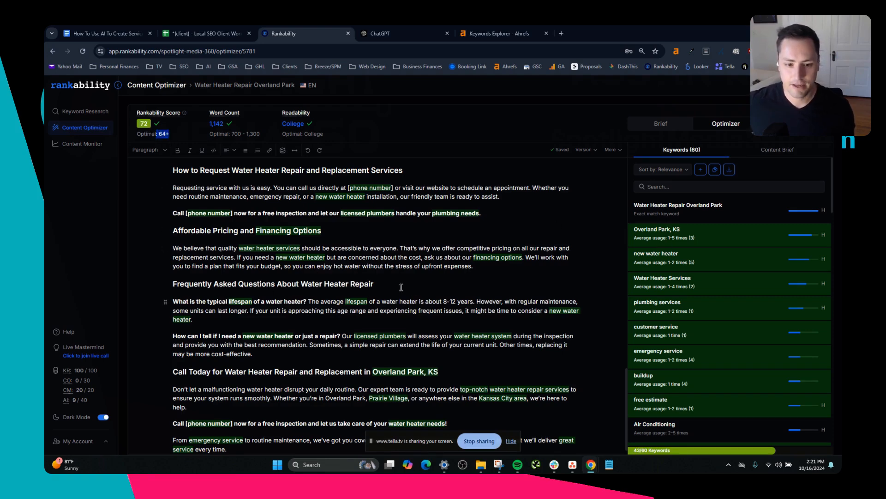
pyautogui.scroll(-1, 402, 288)
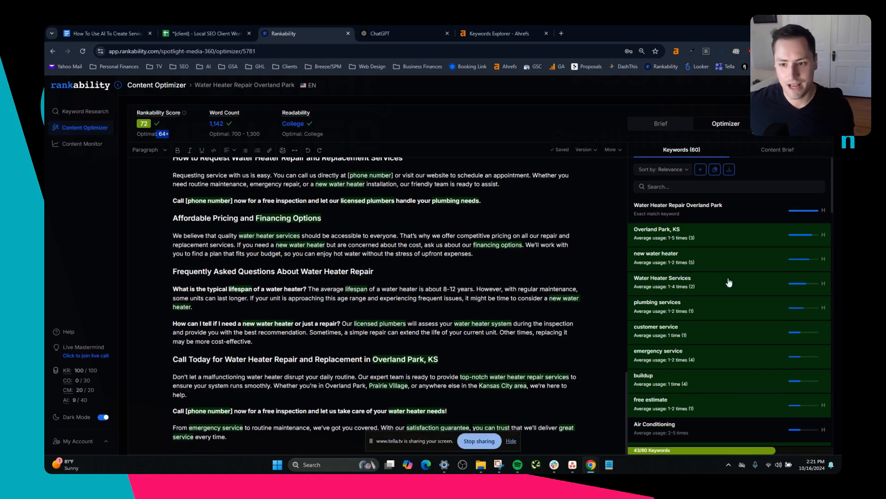
pyautogui.scroll(-3, 715, 323)
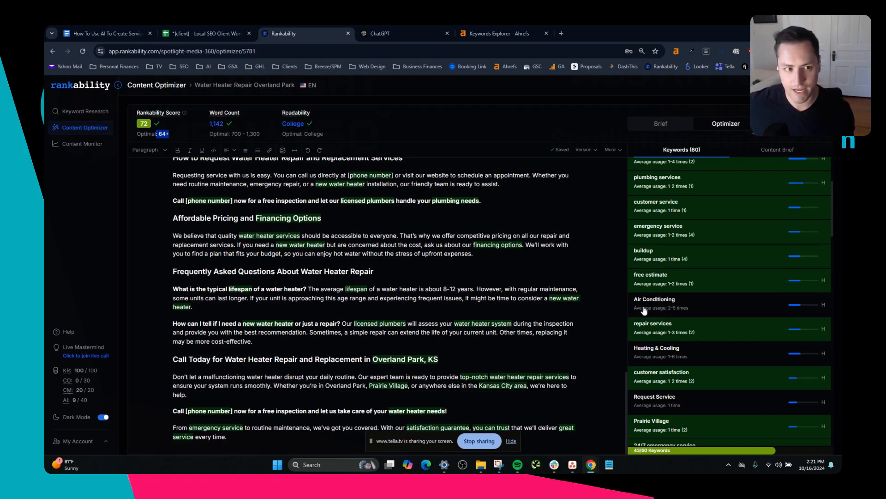
pyautogui.moveTo(144, 123); pyautogui.dragTo(155, 128)
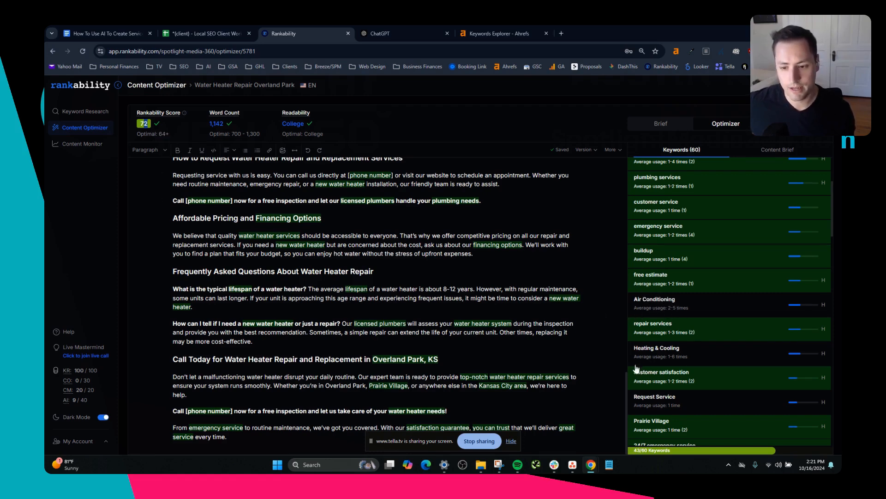
# Examine the optimizer's keyword list to see which suggested terms the article uses and which it lacks.
pyautogui.scroll(-3, 658, 321)
pyautogui.scroll(-3, 659, 321)
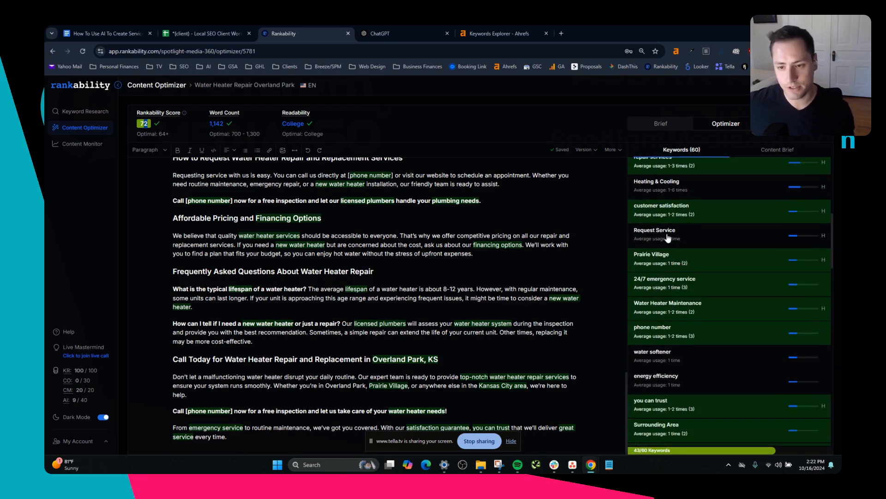
pyautogui.scroll(-2, 668, 237)
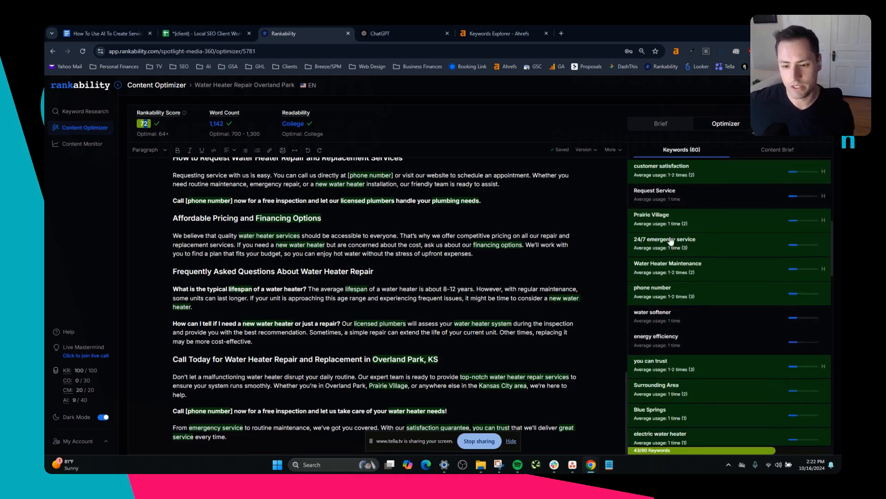
pyautogui.scroll(-1, 709, 350)
pyautogui.scroll(-3, 708, 350)
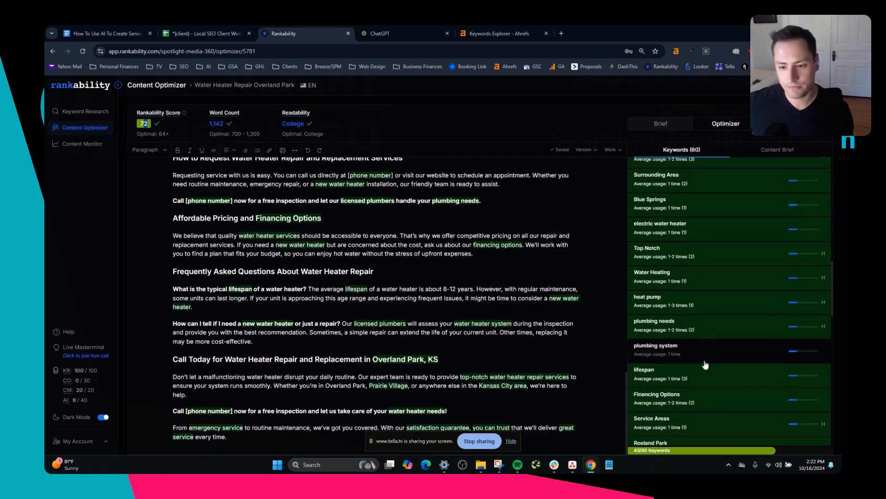
pyautogui.scroll(-1, 651, 359)
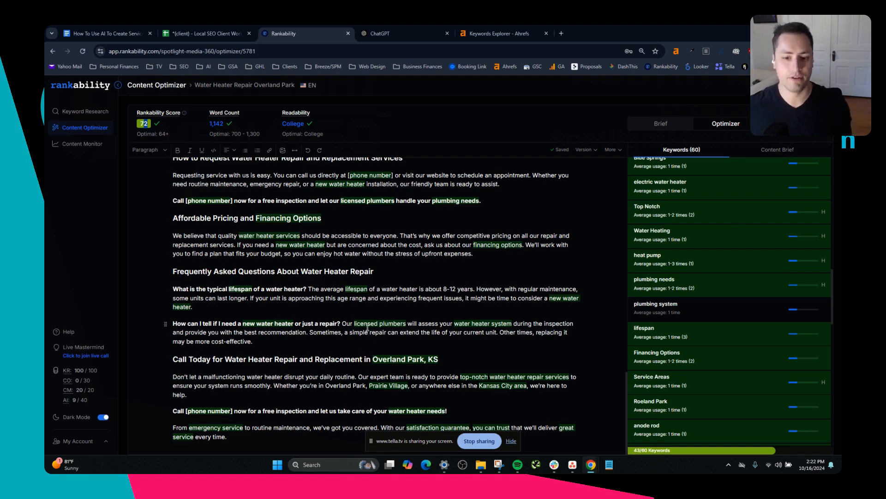
pyautogui.scroll(5, 729, 303)
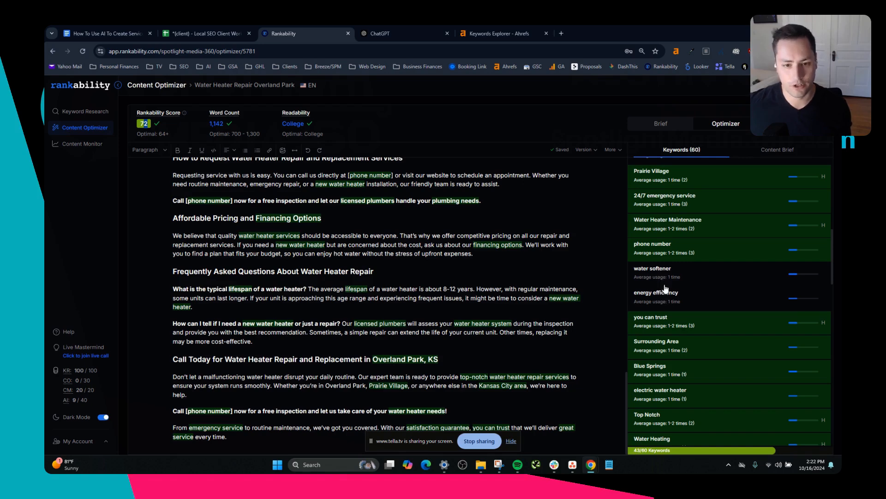
pyautogui.scroll(3, 666, 289)
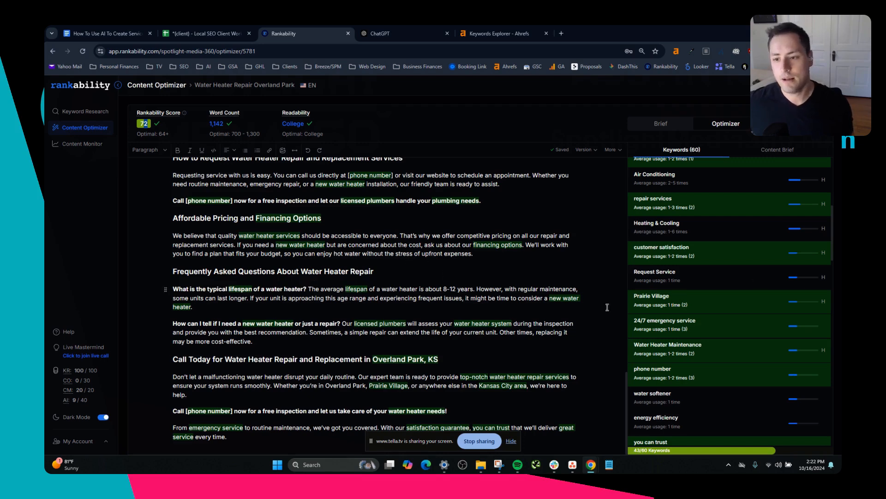
# Add the keyword "Heating & Cooling" at the end of the FAQ answer about needing a new water heater or just a repair.
pyautogui.click(288, 344)
pyautogui.write('HwR')
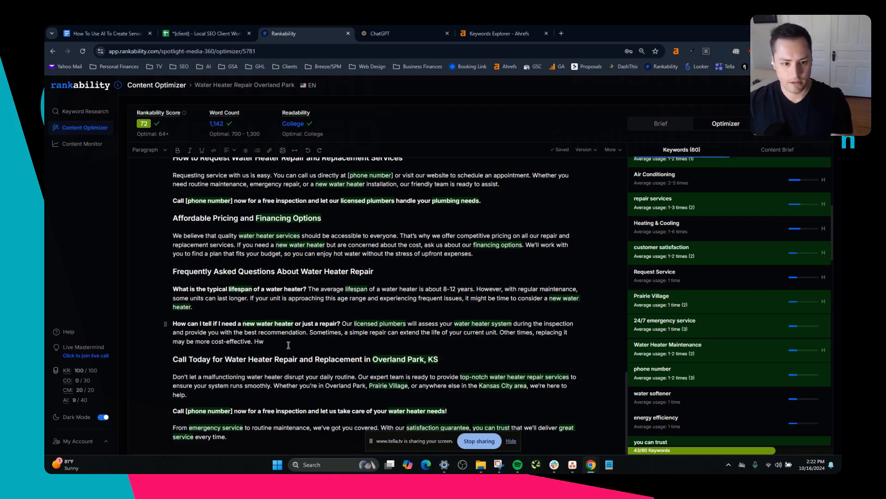
pyautogui.press('BackSpace')
pyautogui.write('eating & Co')
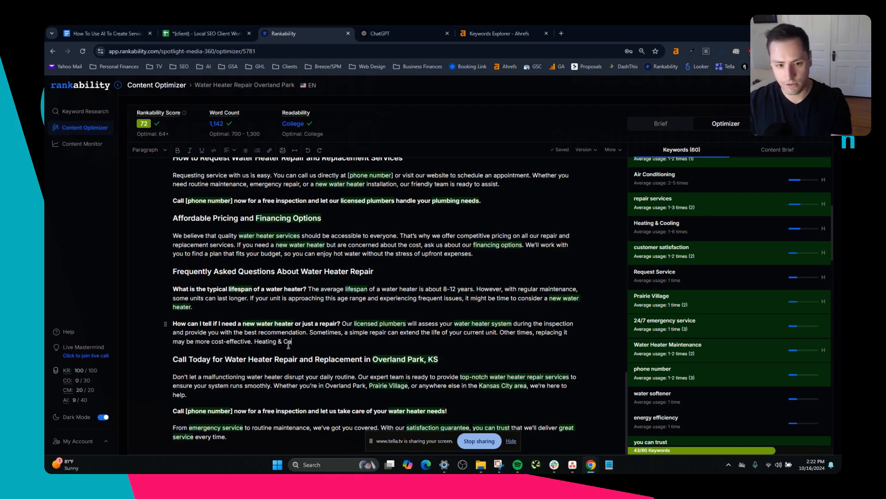
pyautogui.write('oling')
pyautogui.click(296, 375)
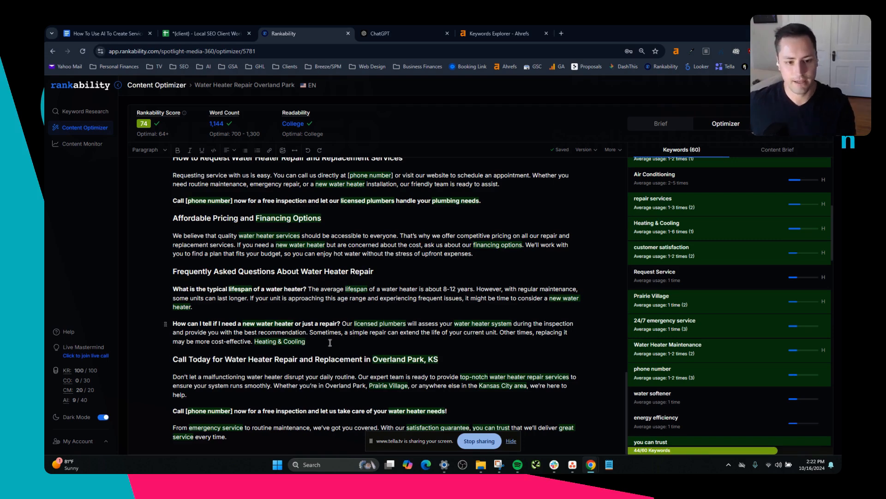
# Append the keywords "water softener" and "energy efficiency" after "Heating & Cooling" in the same FAQ answer, with correct spelling.
pyautogui.write('water')
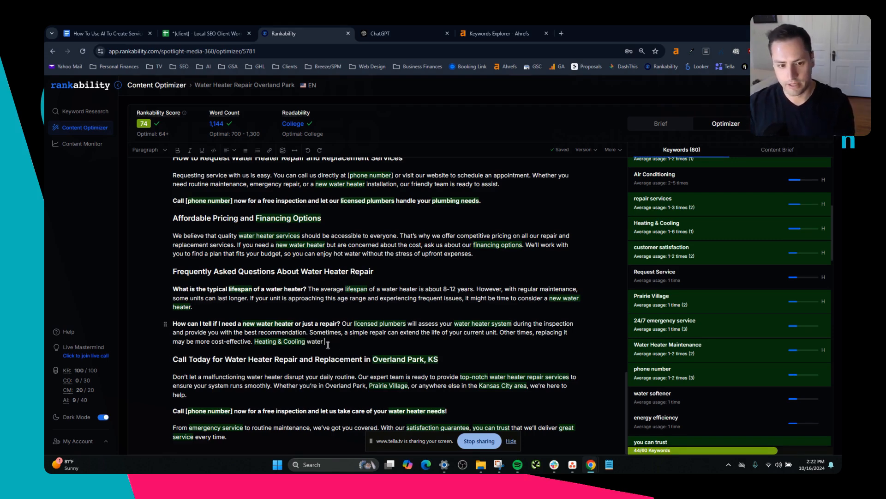
pyautogui.write(' softner en')
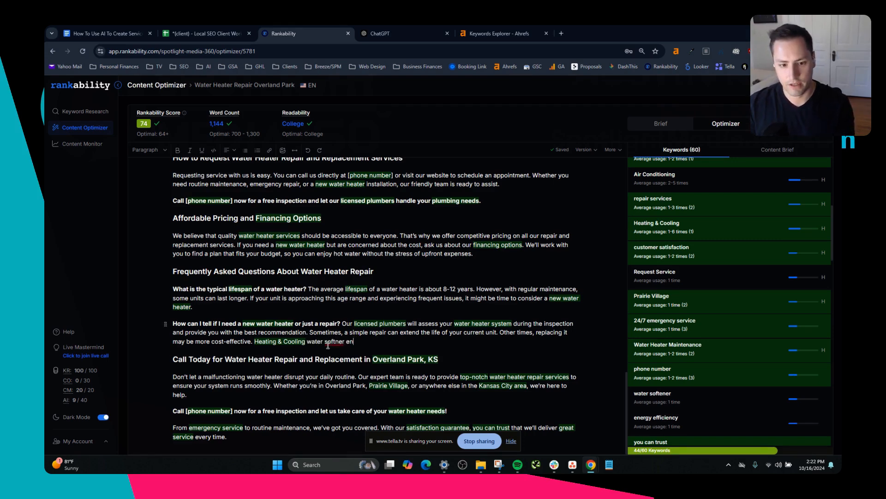
pyautogui.write('ergy efficie')
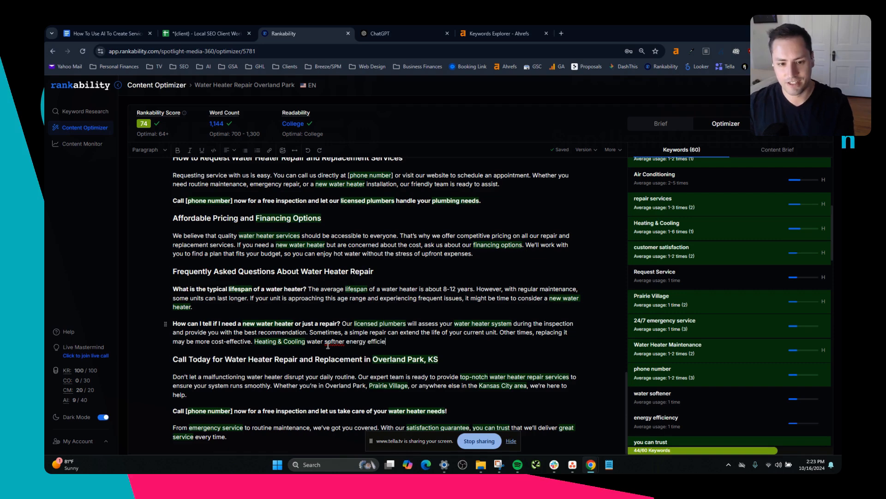
pyautogui.write('ncy')
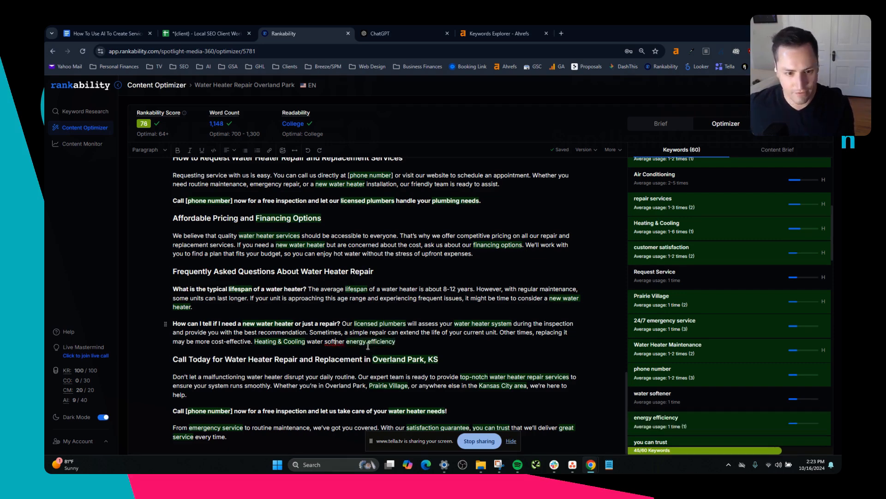
pyautogui.click(334, 341)
pyautogui.write('e')
pyautogui.click(351, 359)
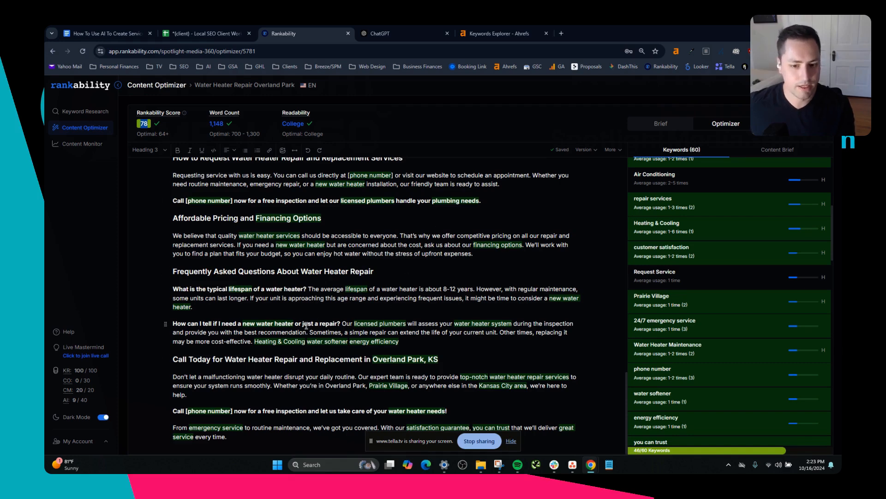
# Delete the irrelevant keywords Request Service and Air Conditioning from the optimizer's keyword list.
pyautogui.scroll(10, 308, 327)
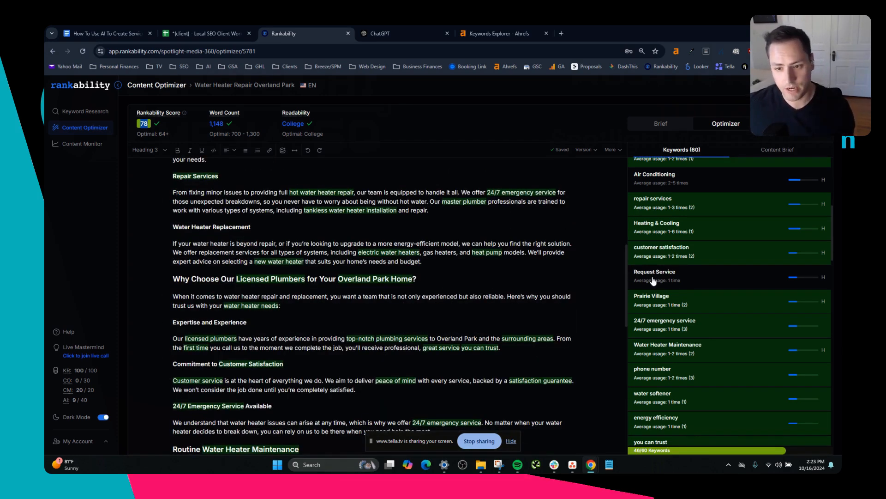
pyautogui.moveTo(654, 279)
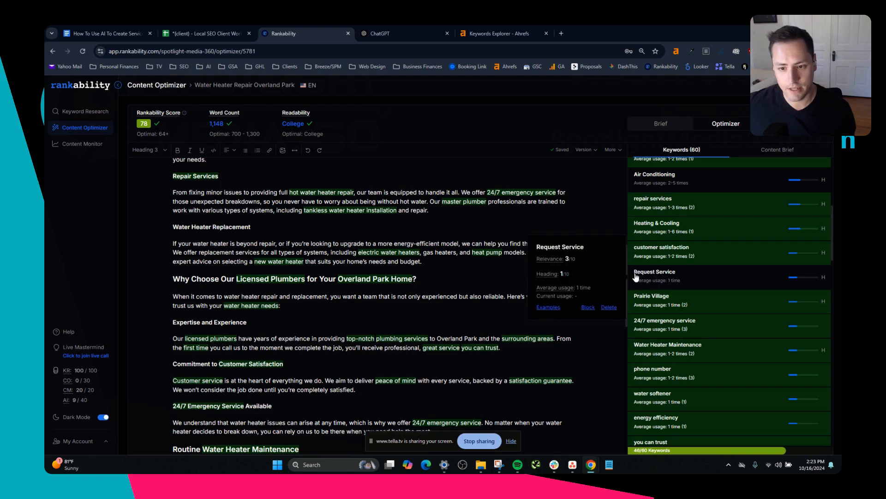
pyautogui.click(609, 311)
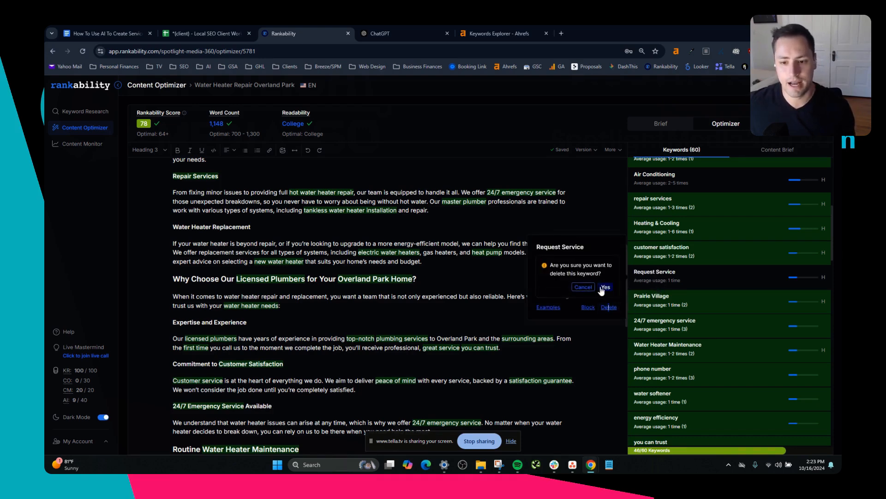
pyautogui.click(607, 288)
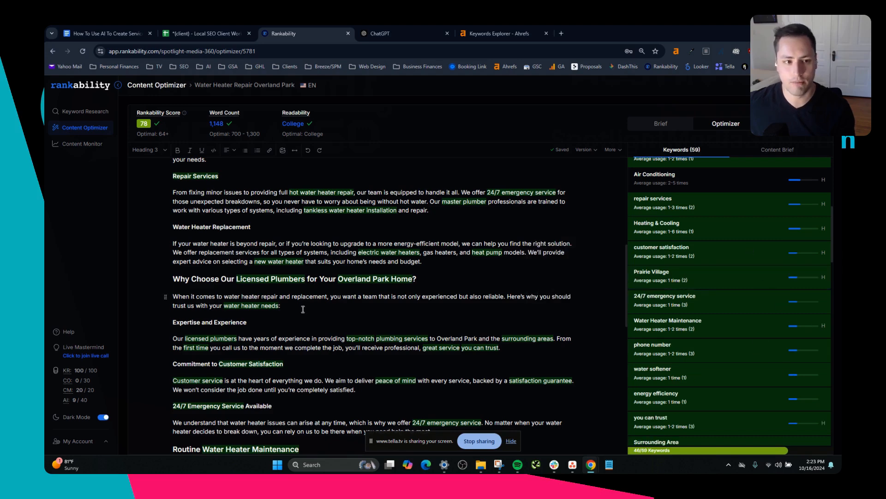
pyautogui.scroll(2, 660, 206)
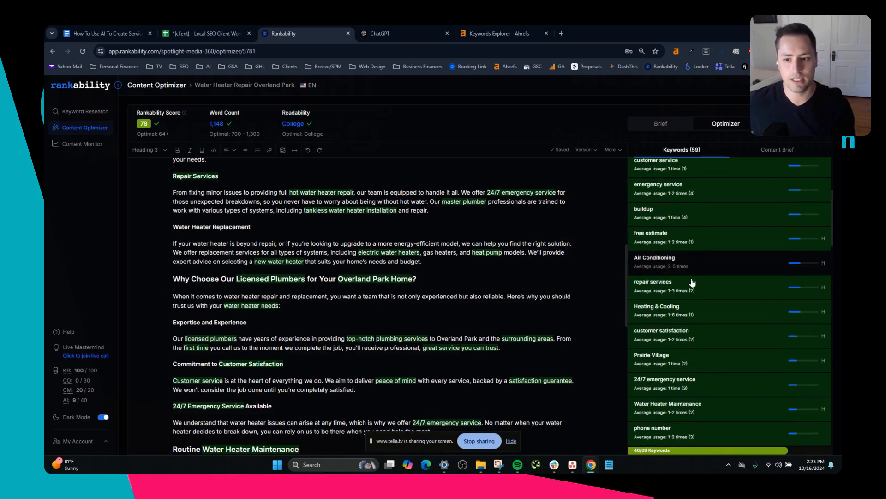
pyautogui.moveTo(682, 264)
pyautogui.click(602, 299)
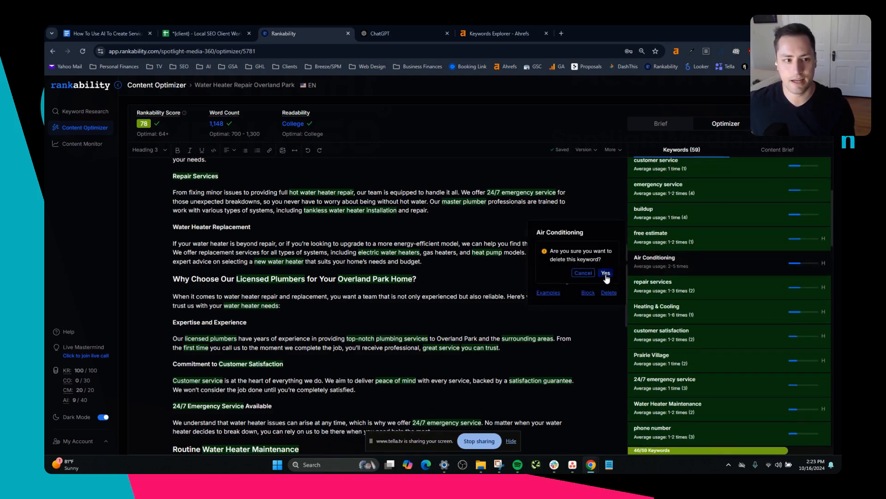
pyautogui.click(597, 278)
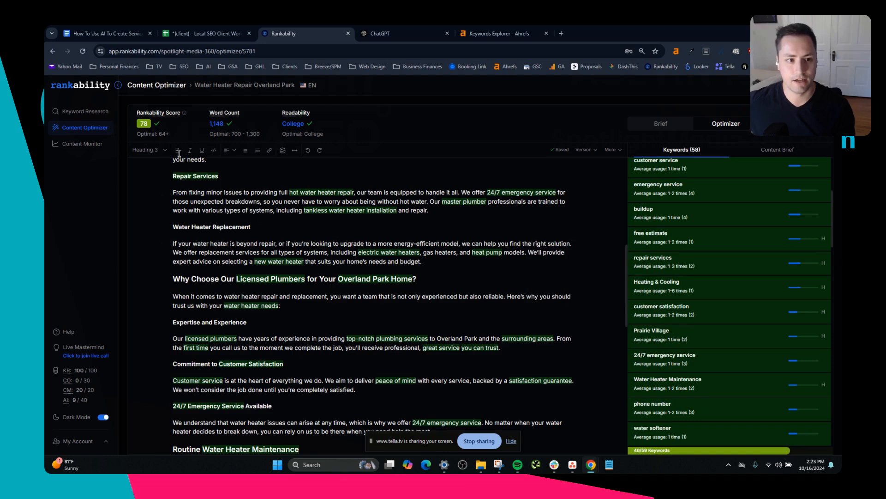
# Check the article's Rankability Score and the usage details of the exact match keyword "Water Heater Repair Overland Park" against the introduction.
pyautogui.click(260, 206)
pyautogui.scroll(2, 194, 254)
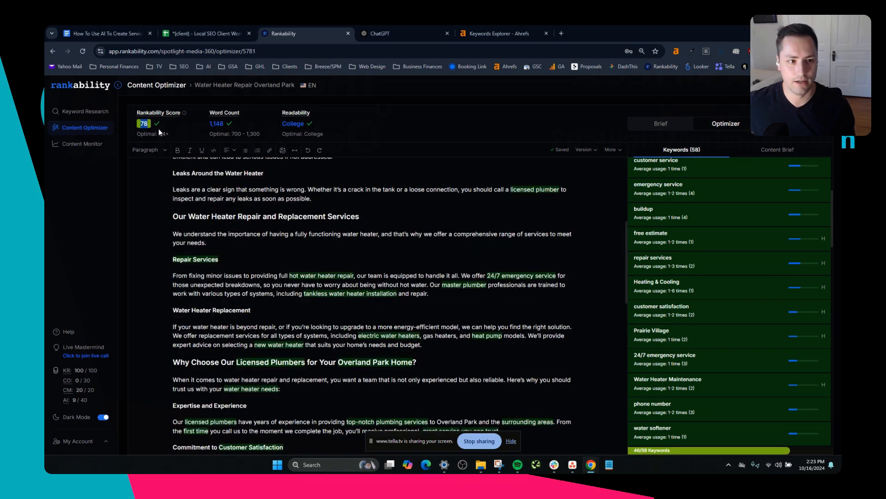
pyautogui.scroll(4, 805, 310)
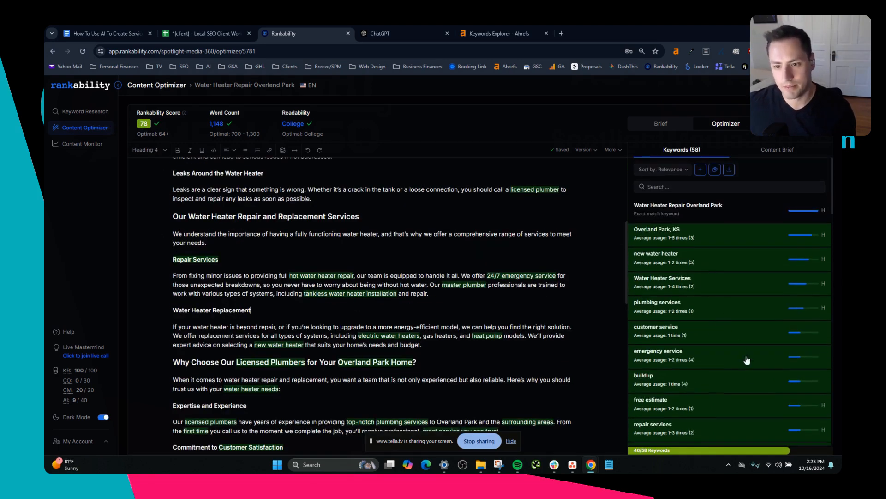
pyautogui.click(689, 207)
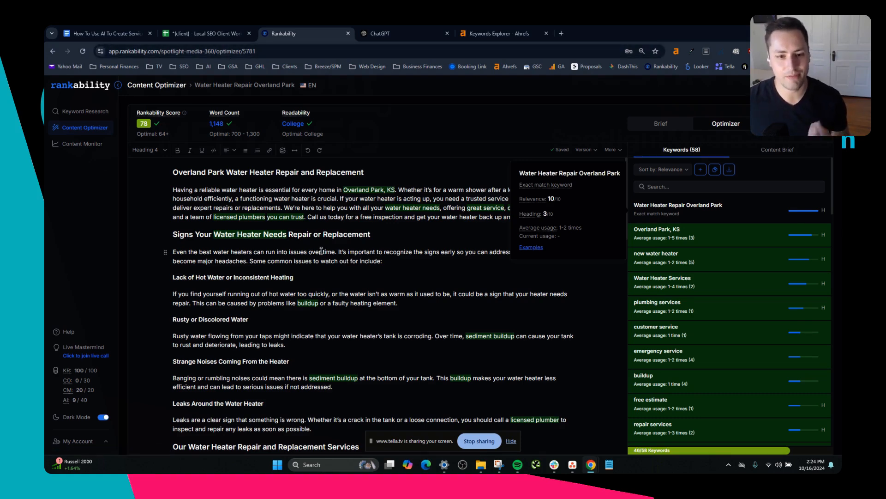
pyautogui.click(310, 219)
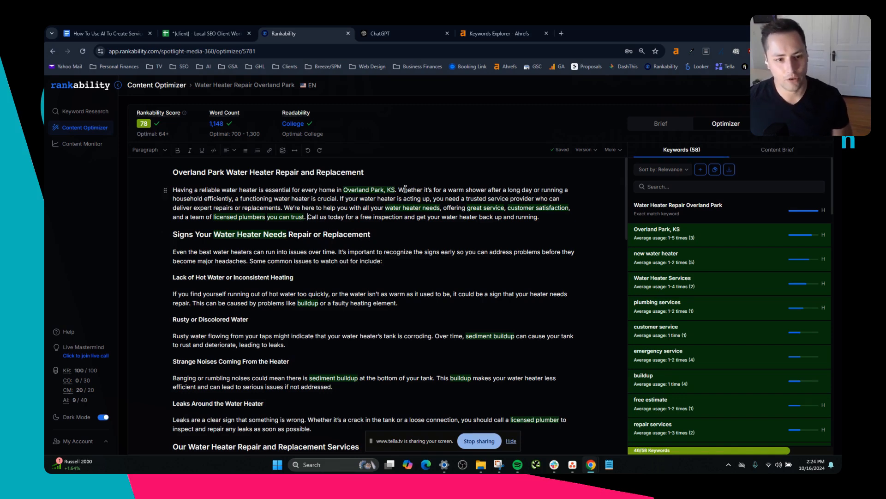
# Switch to the Local SEO Client Workbook and mark the Overland Park Water Heater Repair & Installation page as Uploaded.
pyautogui.click(224, 28)
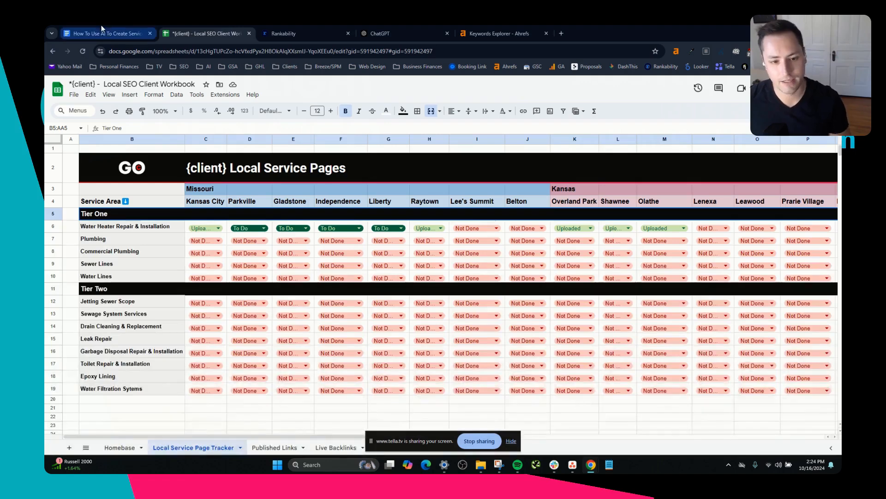
pyautogui.click(573, 228)
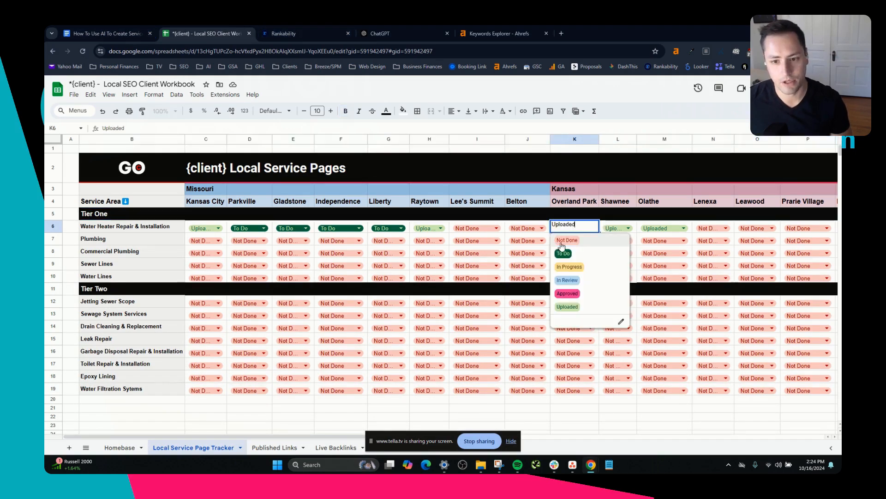
pyautogui.click(568, 307)
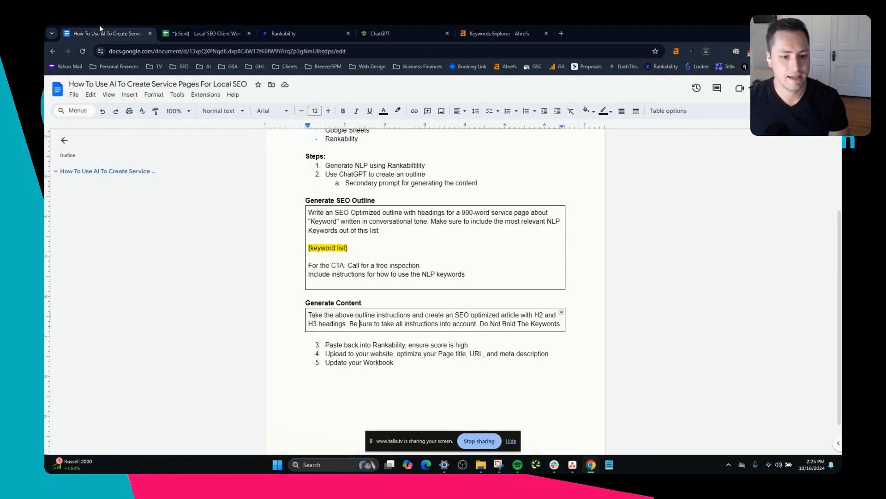
# Open the How To Use AI To Create Service Pages document and review its website upload, page optimization and workbook update steps.
pyautogui.click(106, 33)
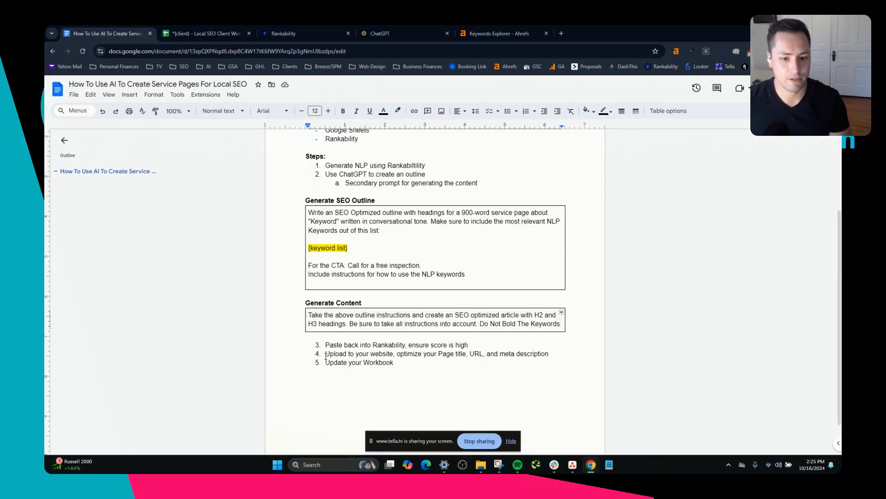
pyautogui.moveTo(326, 355); pyautogui.dragTo(394, 363)
pyautogui.click(437, 354)
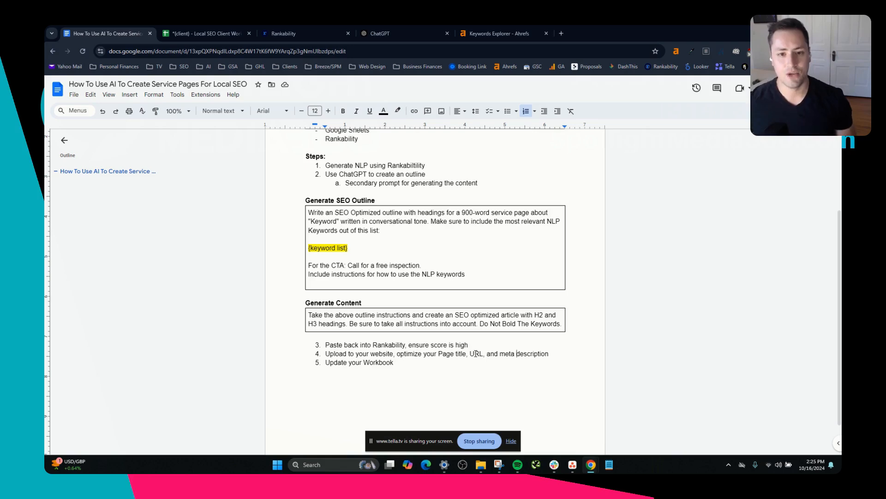
pyautogui.click(203, 32)
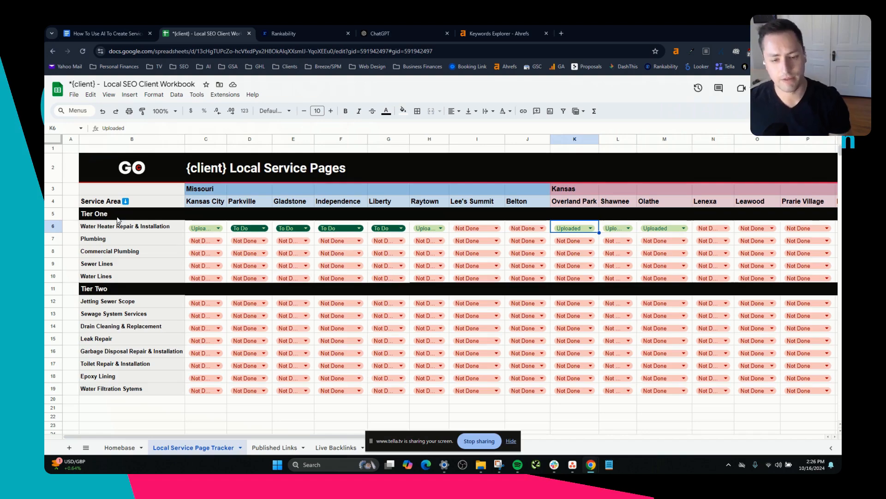
pyautogui.click(333, 27)
pyautogui.click(403, 25)
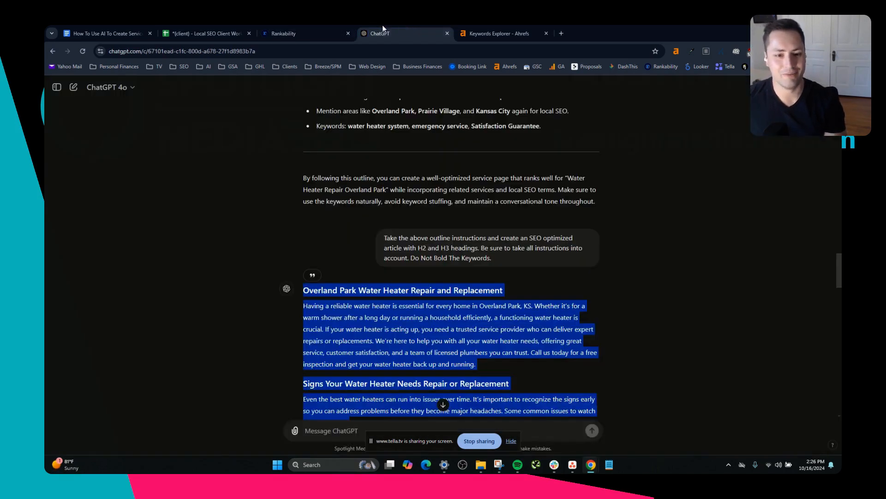
pyautogui.click(306, 25)
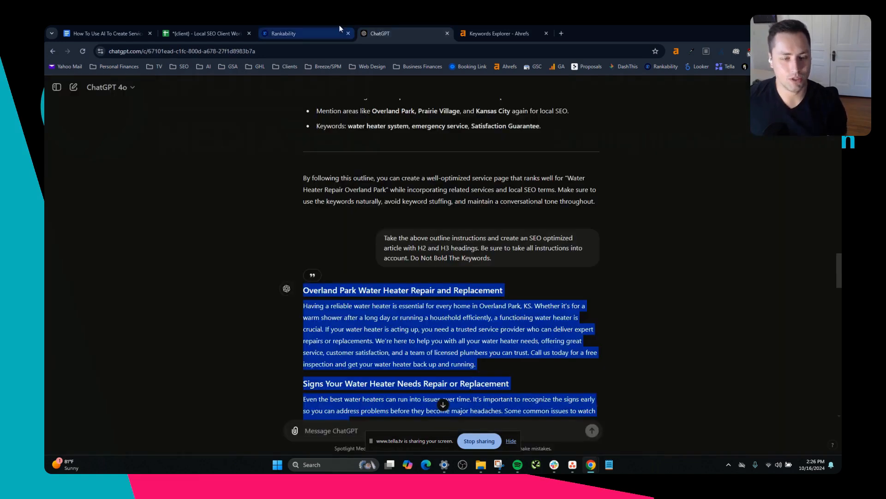
pyautogui.click(299, 28)
pyautogui.click(369, 27)
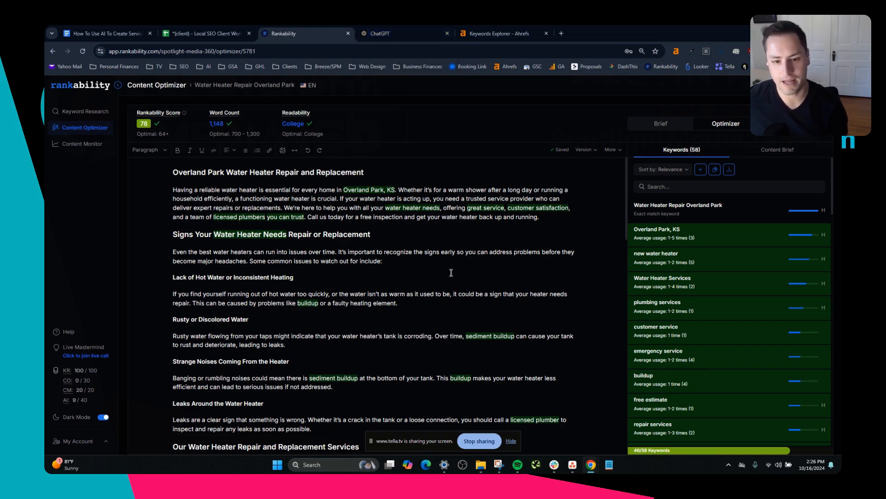
pyautogui.click(370, 34)
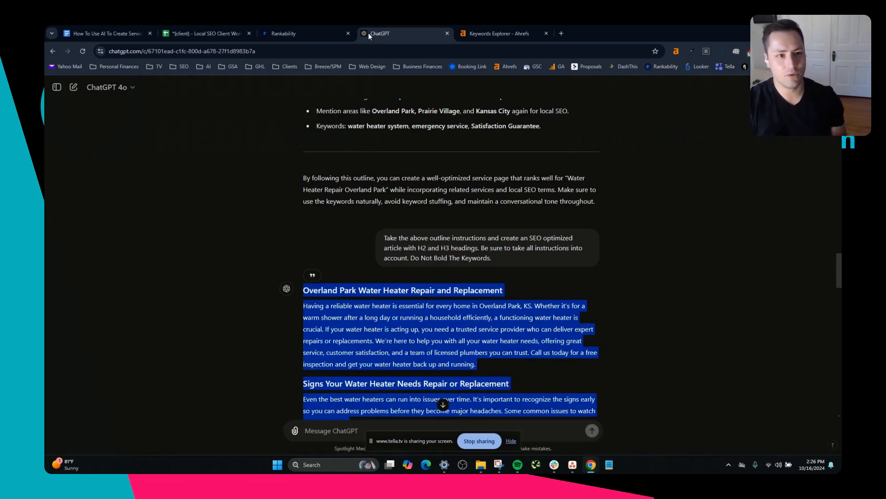
pyautogui.click(214, 27)
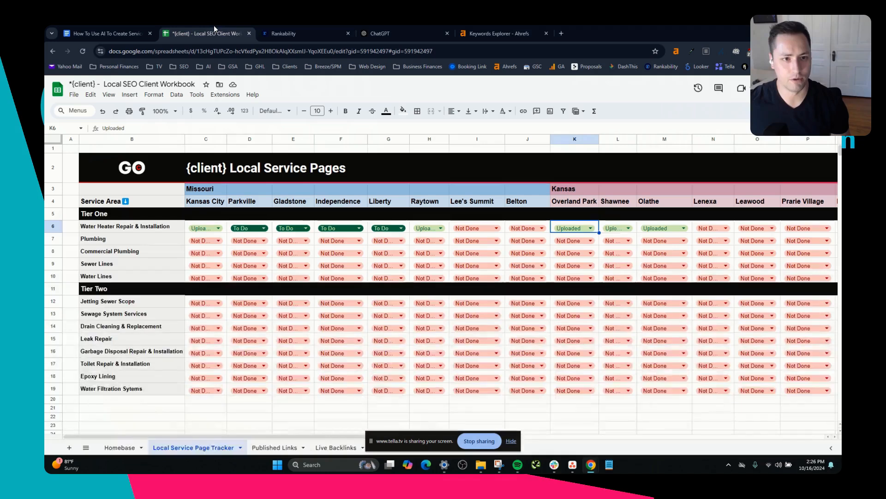
pyautogui.click(381, 31)
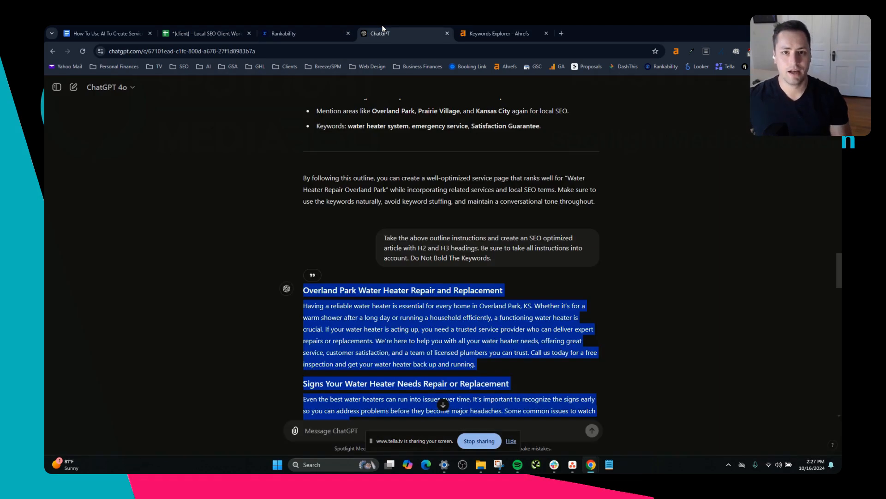